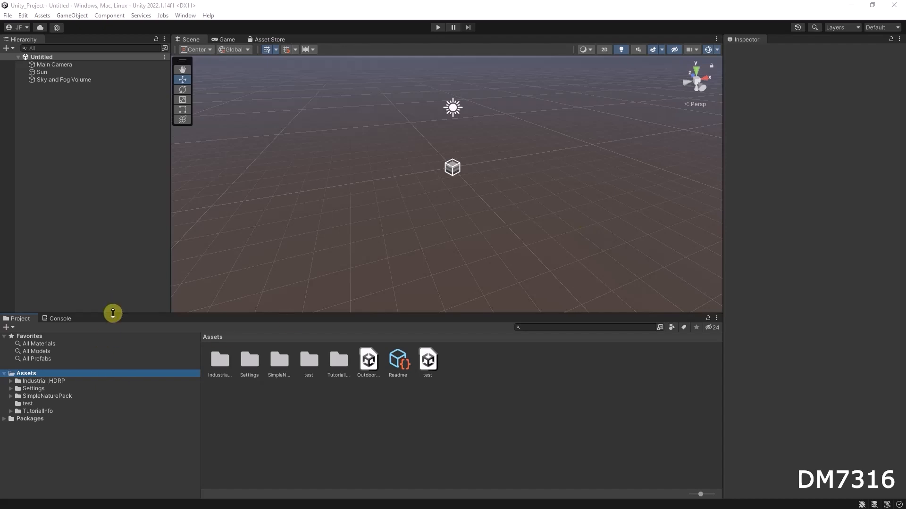
# - Make the project area shorter, view the contents of the Industrial_HDRP folder and return to the Assets folder
pyautogui.moveTo(112, 310); pyautogui.dragTo(112, 338)
pyautogui.click(40, 409)
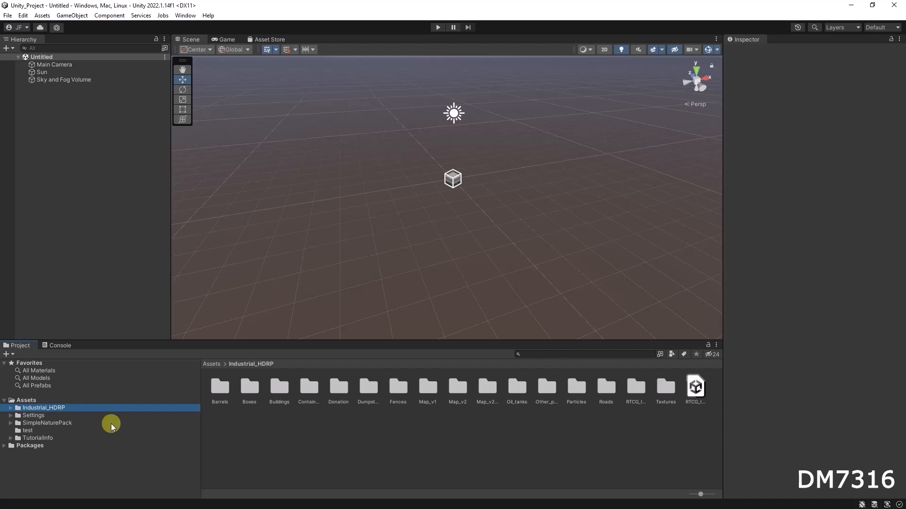
pyautogui.click(24, 397)
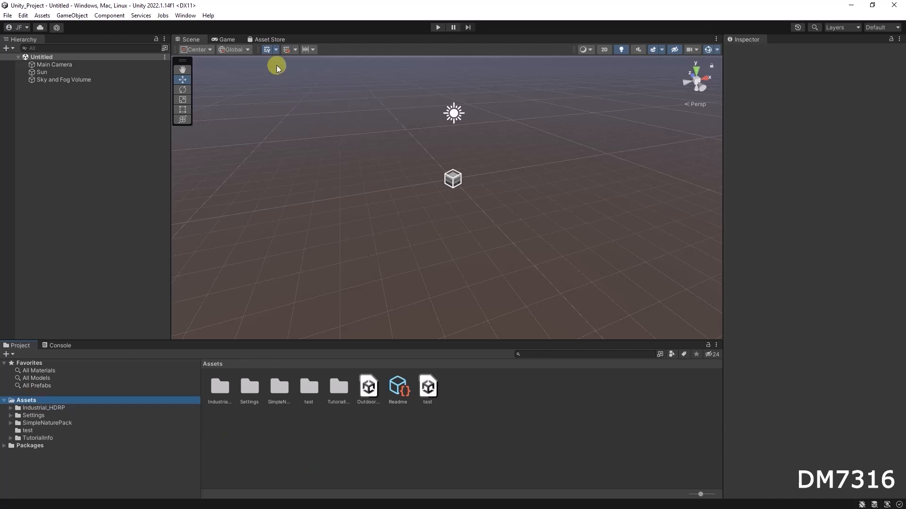
# - Open the Unity Asset Store website in the browser from the editor and show its 3D category
pyautogui.click(269, 40)
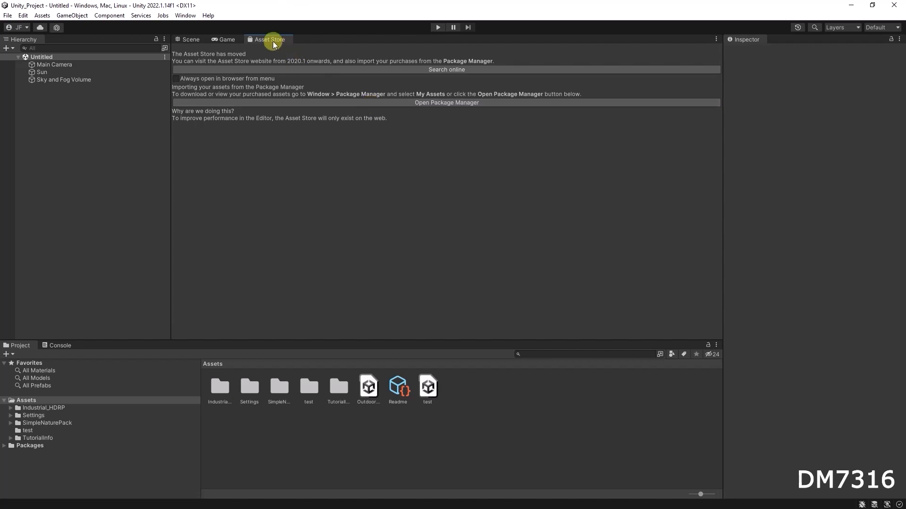
pyautogui.click(449, 72)
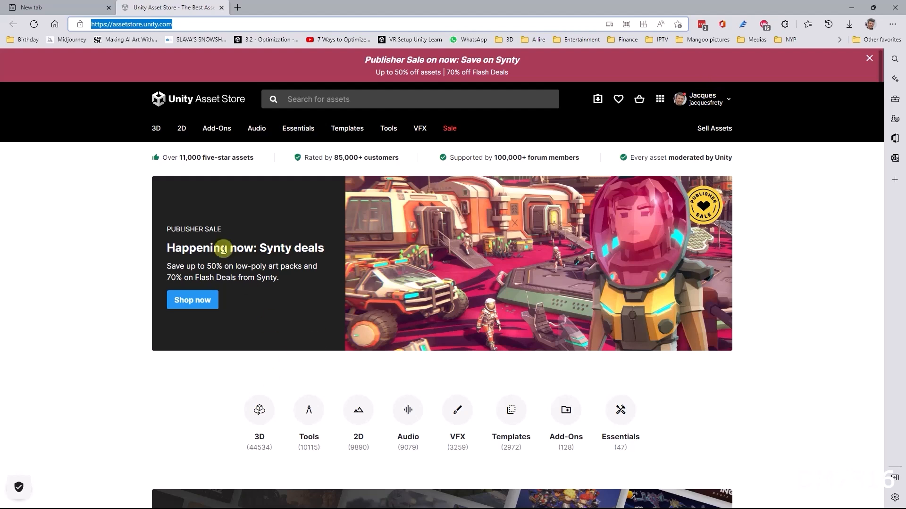
pyautogui.click(156, 128)
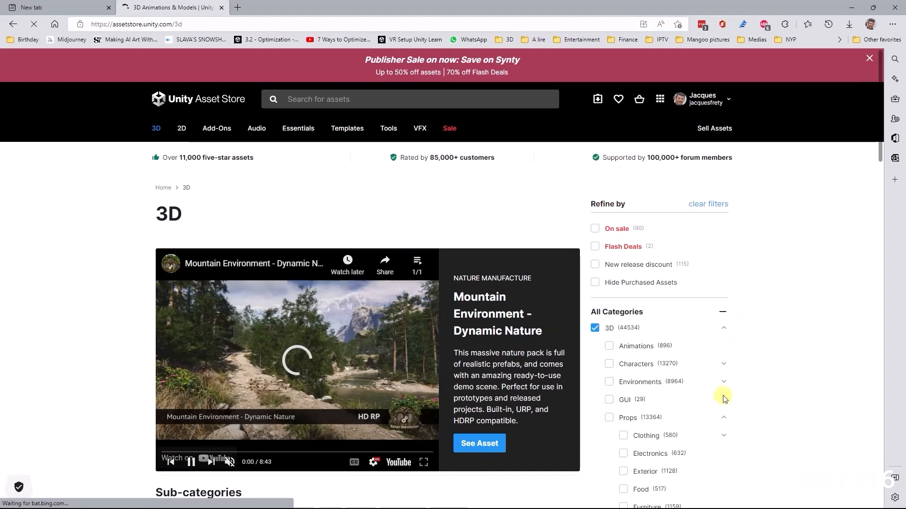
# - Limit the 3D asset listing to free assets
pyautogui.scroll(-8, 724, 396)
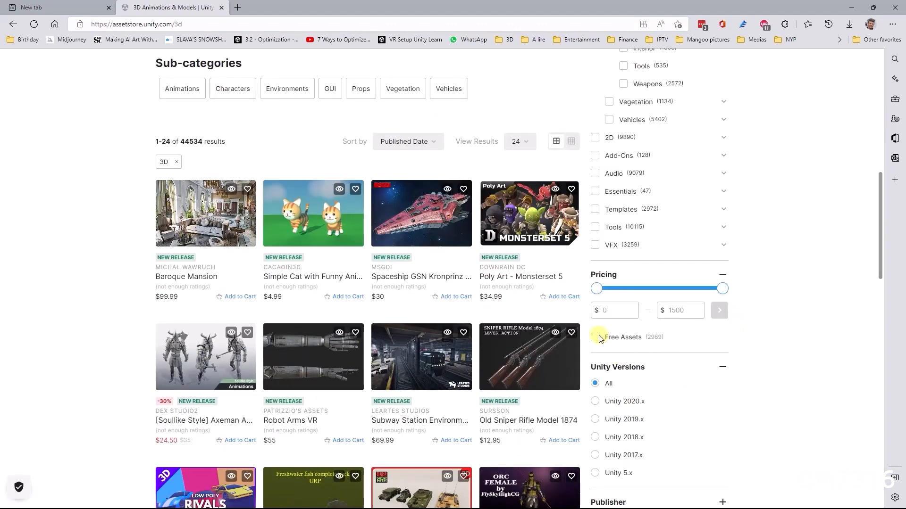
pyautogui.click(595, 338)
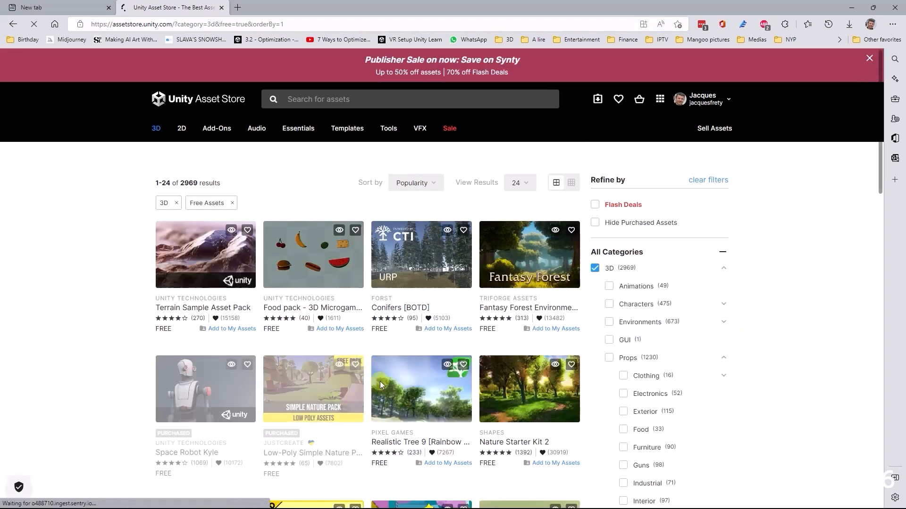
pyautogui.scroll(-2, 775, 346)
pyautogui.scroll(-2, 775, 346)
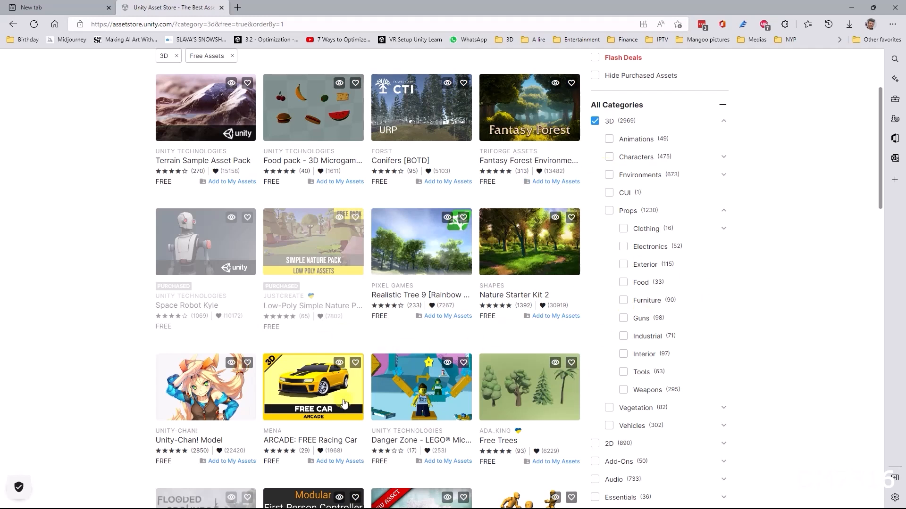
# - Narrow the free 3D assets to the Props category and its Interior subcategory
pyautogui.click(608, 213)
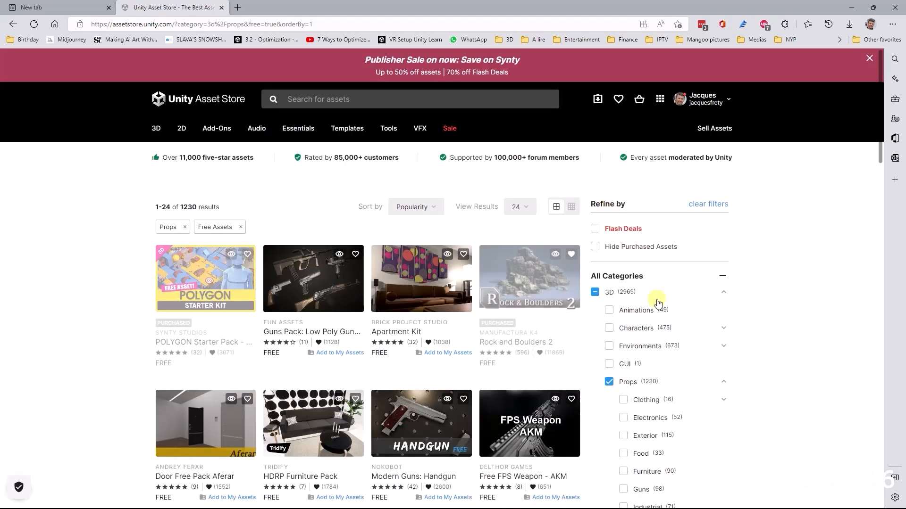
pyautogui.scroll(-1, 684, 340)
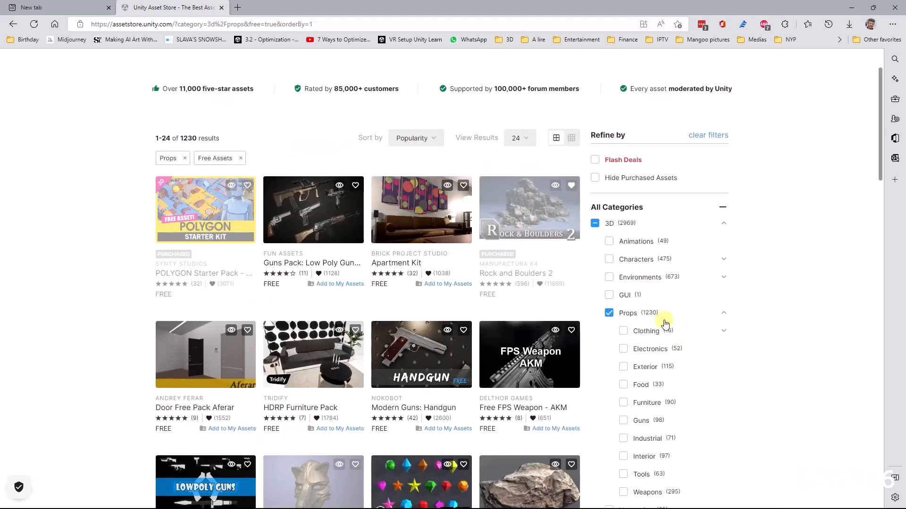
pyautogui.scroll(-1, 677, 345)
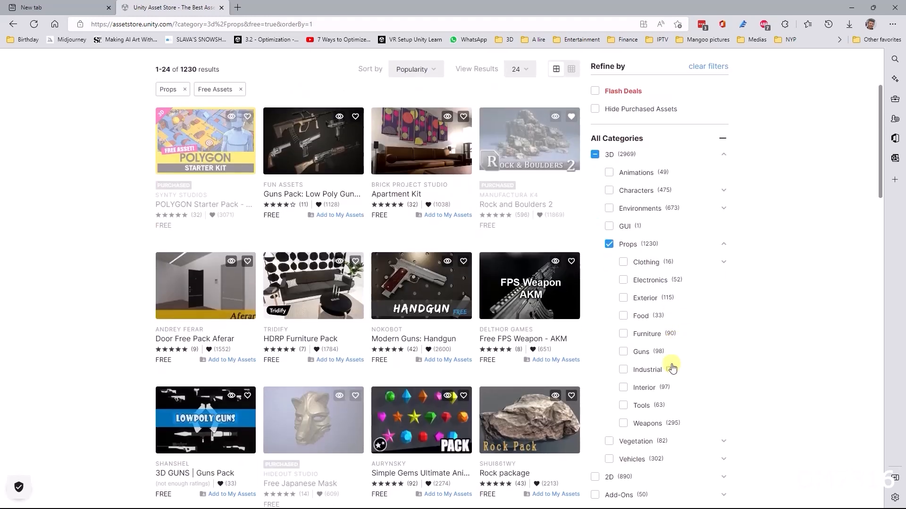
pyautogui.click(623, 390)
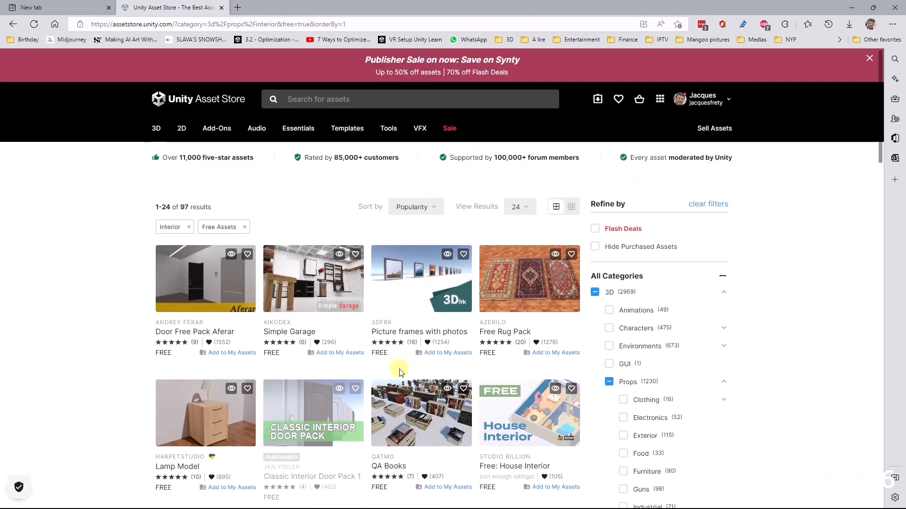
pyautogui.scroll(-2, 679, 374)
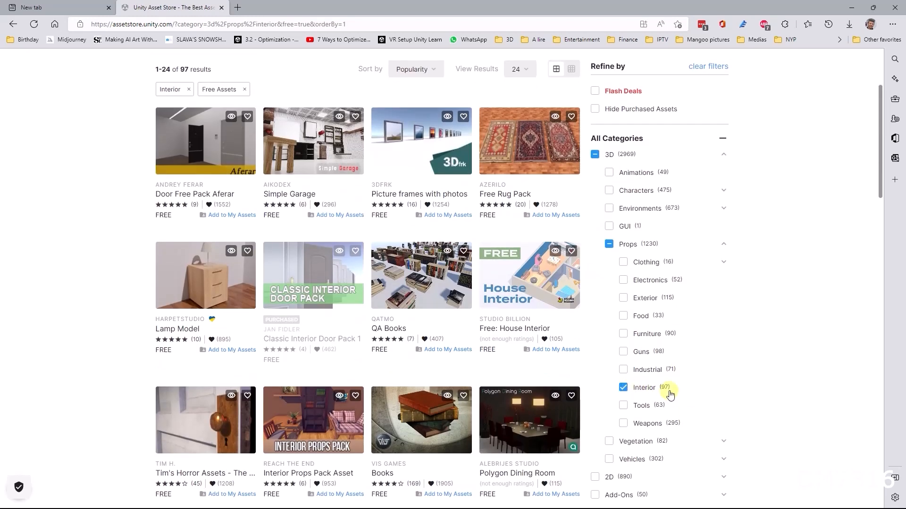
# - Sort the free interior props by Published Date
pyautogui.scroll(2, 412, 359)
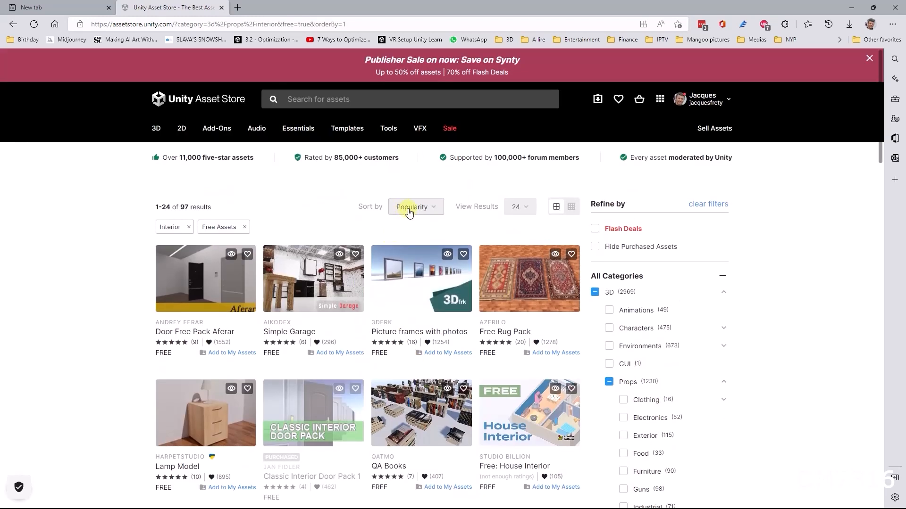
pyautogui.click(421, 208)
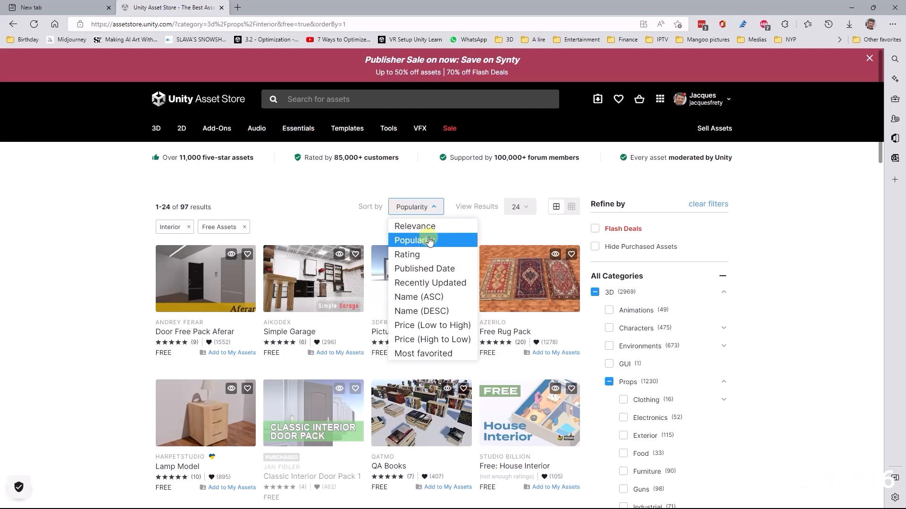
pyautogui.click(440, 269)
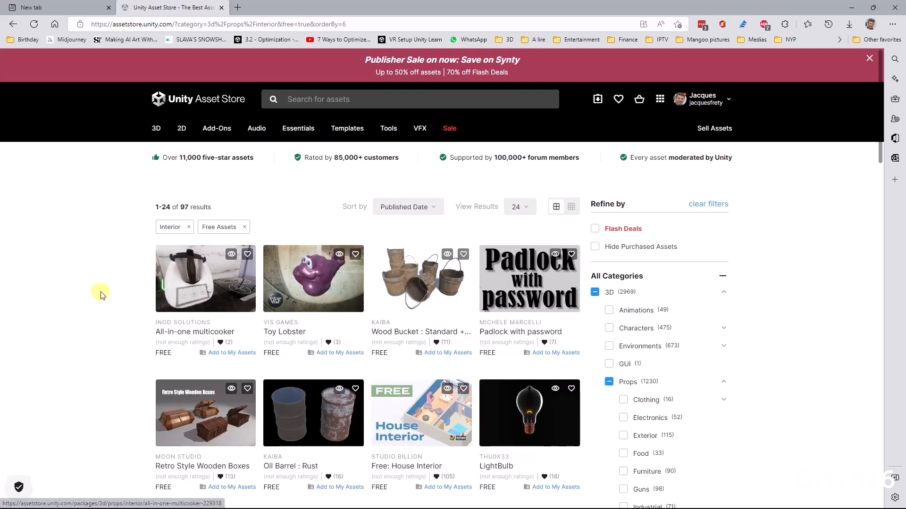
# - Browse the first two result pages of free interior props for a suitable asset
pyautogui.scroll(-2, 101, 295)
pyautogui.scroll(-5, 99, 295)
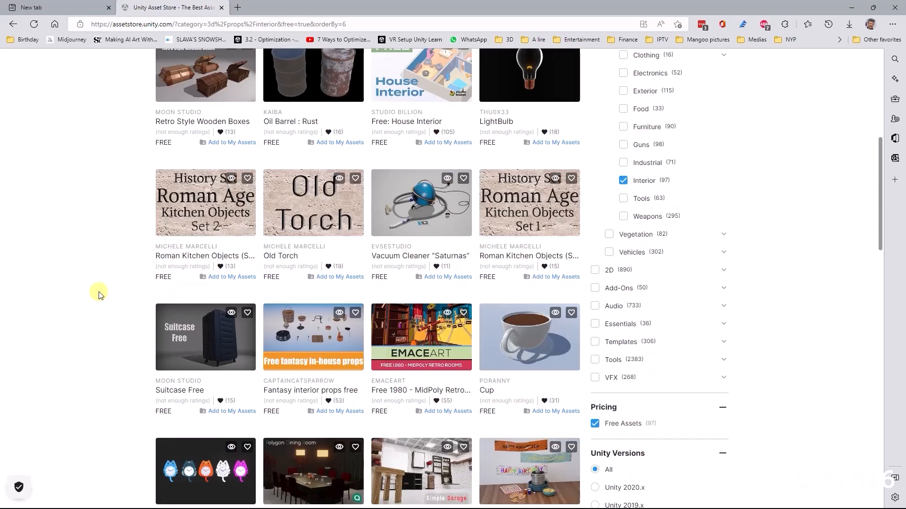
pyautogui.scroll(-3, 99, 295)
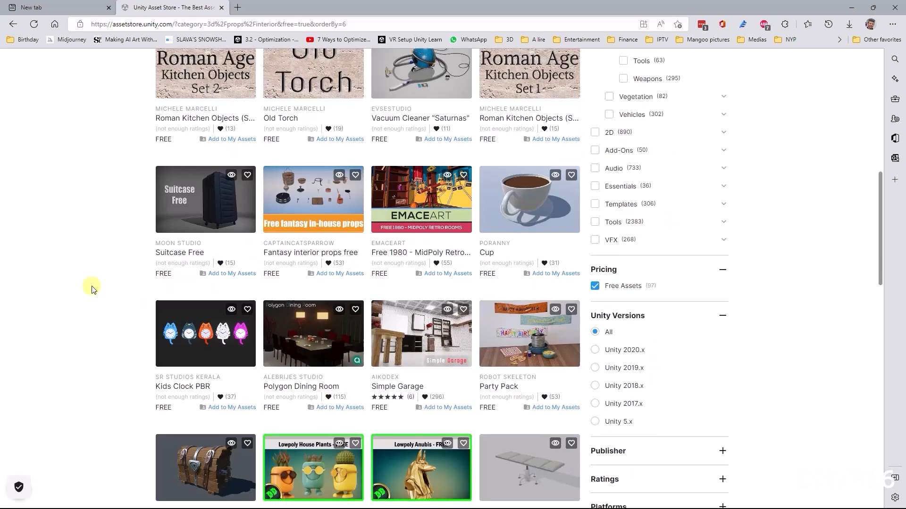
pyautogui.scroll(-3, 89, 285)
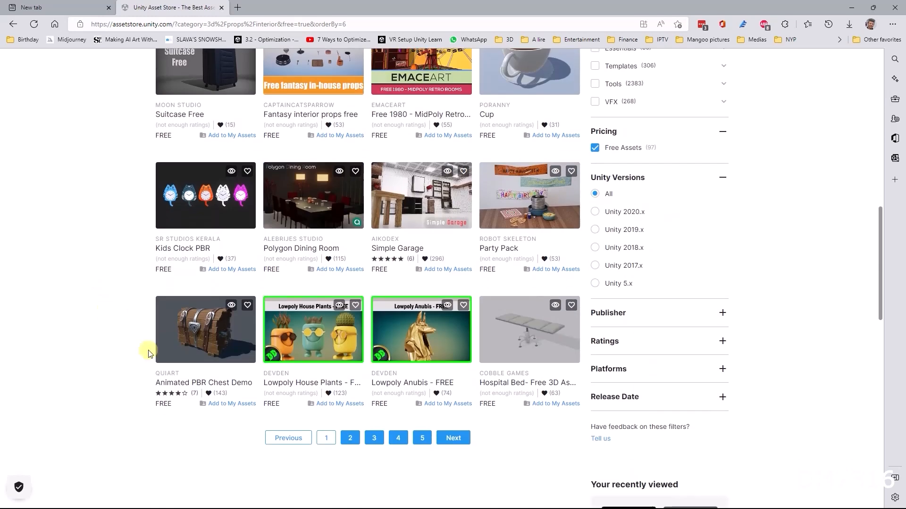
pyautogui.click(348, 436)
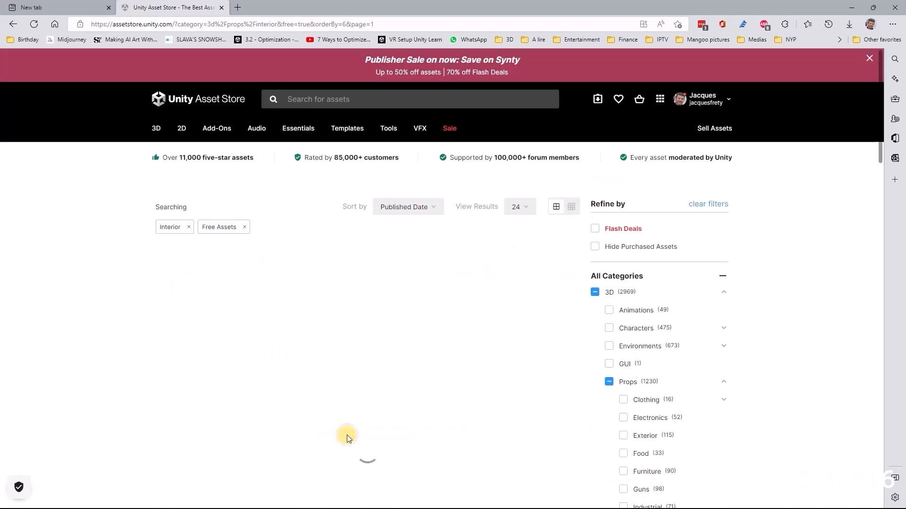
pyautogui.scroll(-4, 111, 318)
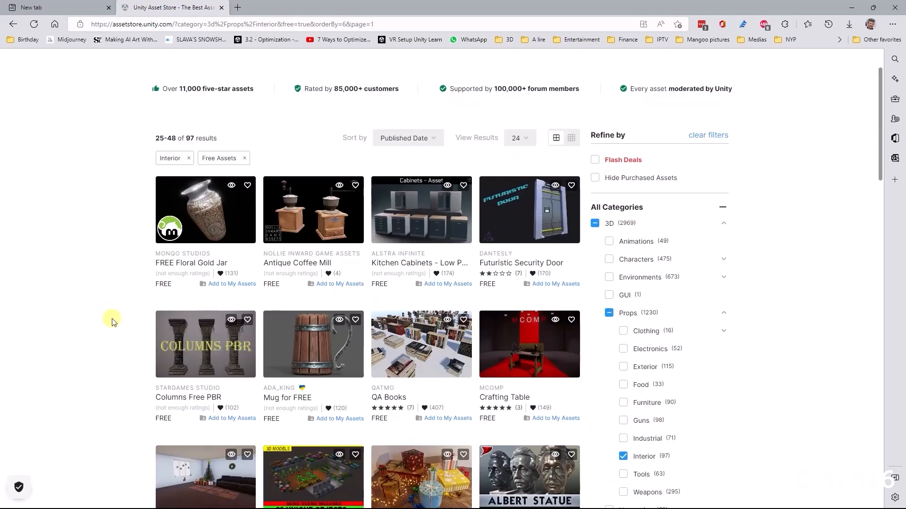
pyautogui.scroll(-3, 113, 320)
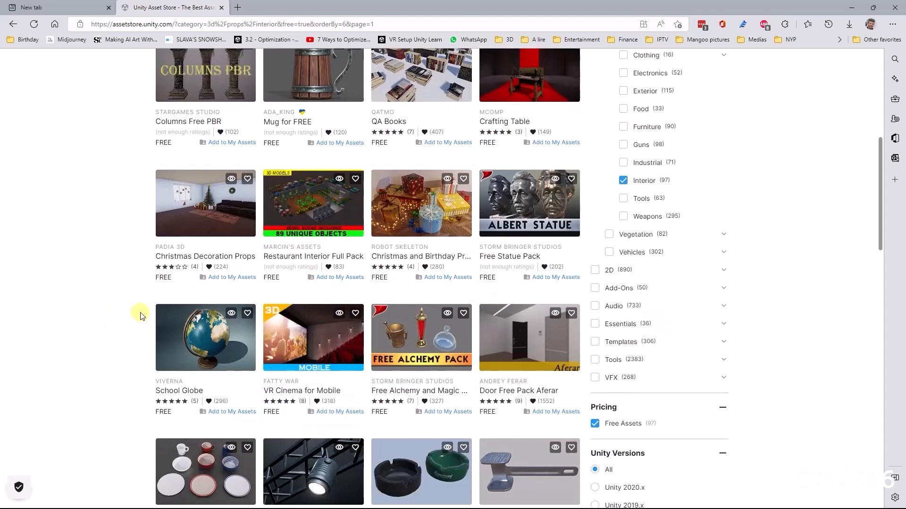
pyautogui.scroll(-3, 103, 307)
pyautogui.scroll(-3, 370, 278)
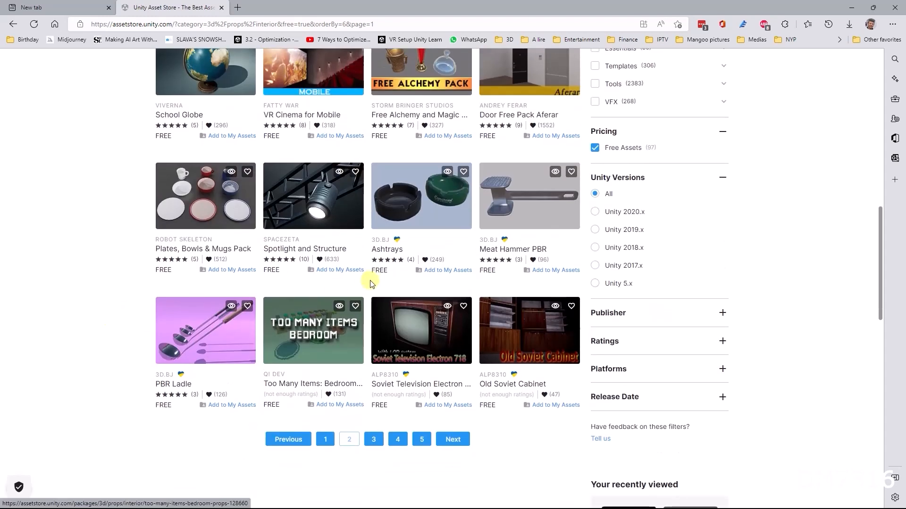
pyautogui.scroll(5, 368, 275)
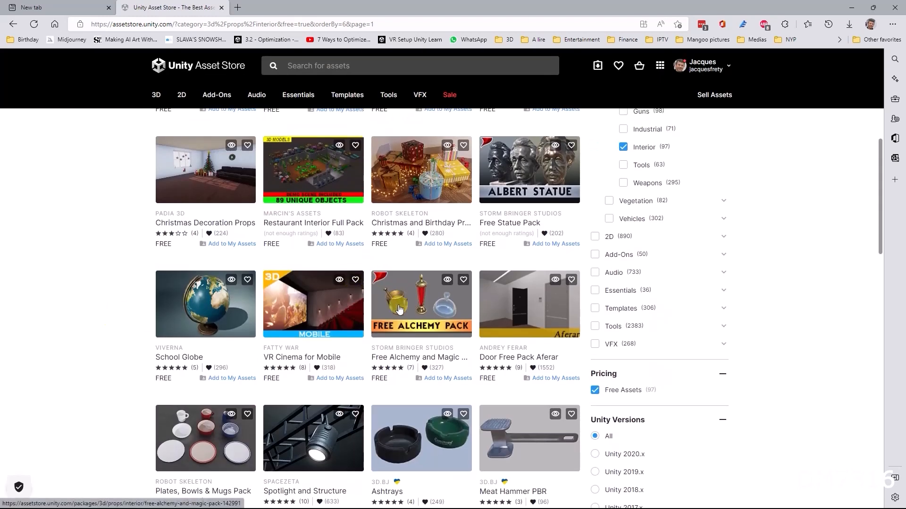
pyautogui.scroll(1, 409, 288)
pyautogui.scroll(2, 409, 279)
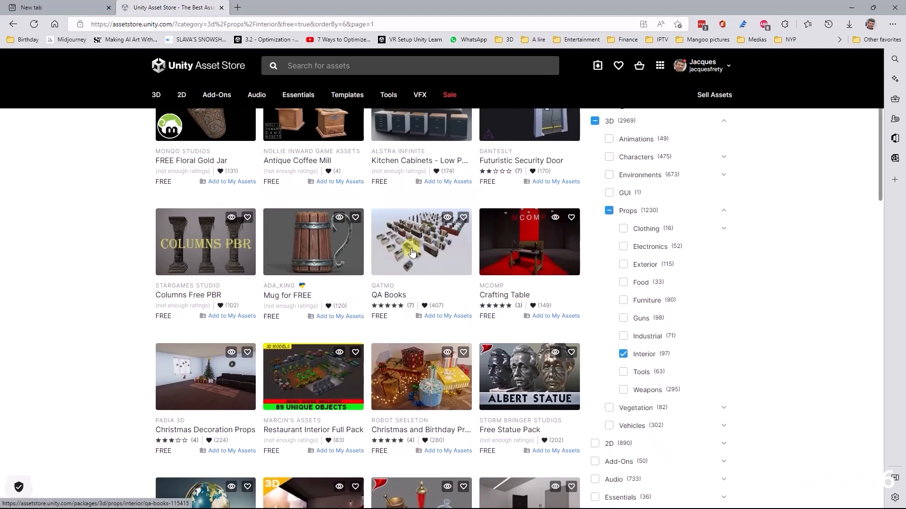
# - Open the QA Books asset page and examine its user reviews and overview description
pyautogui.click(406, 251)
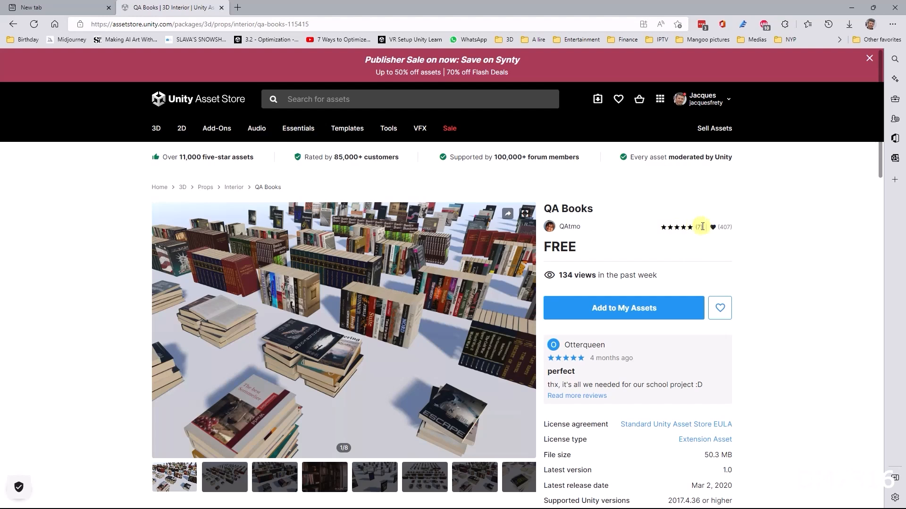
pyautogui.scroll(-5, 393, 296)
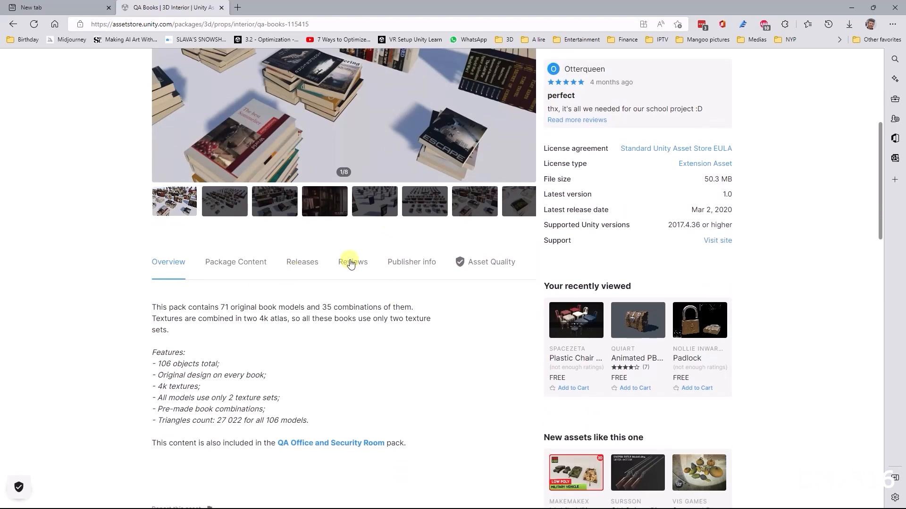
pyautogui.click(352, 262)
pyautogui.scroll(-7, 291, 343)
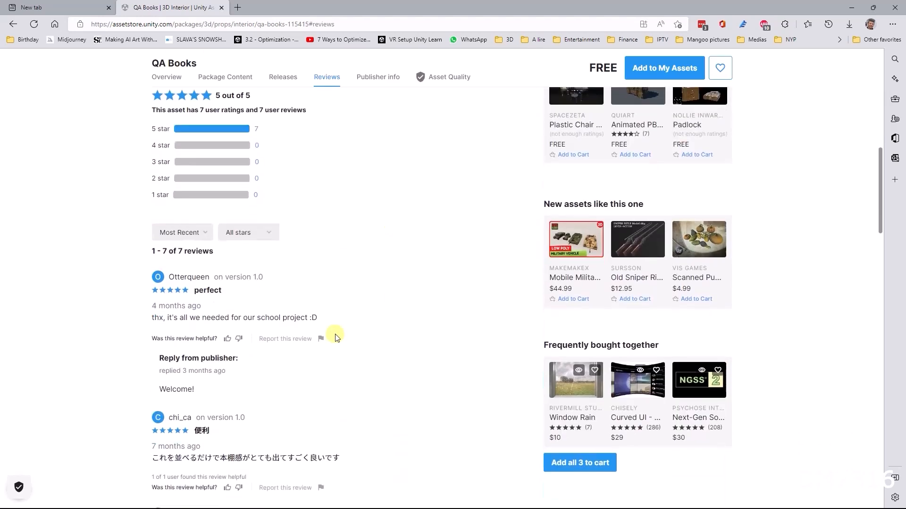
pyautogui.scroll(8, 384, 299)
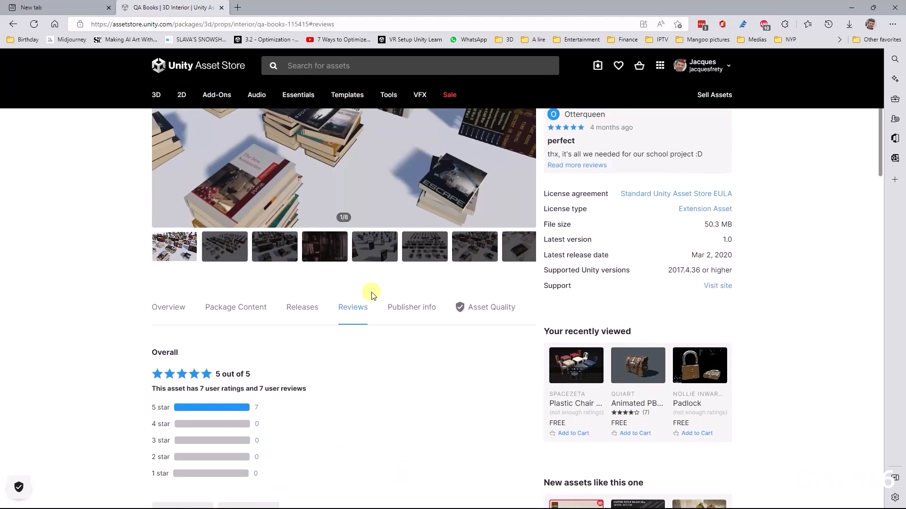
pyautogui.scroll(2, 347, 391)
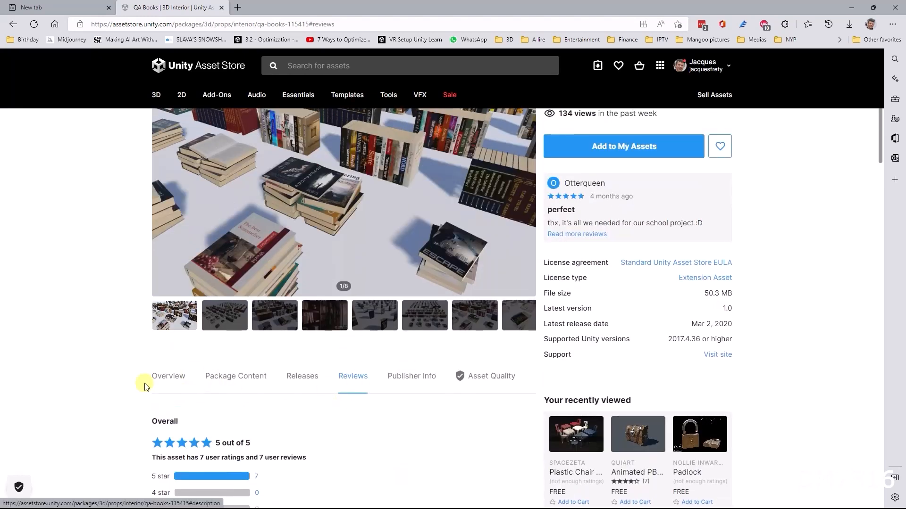
pyautogui.click(170, 374)
pyautogui.scroll(-3, 342, 439)
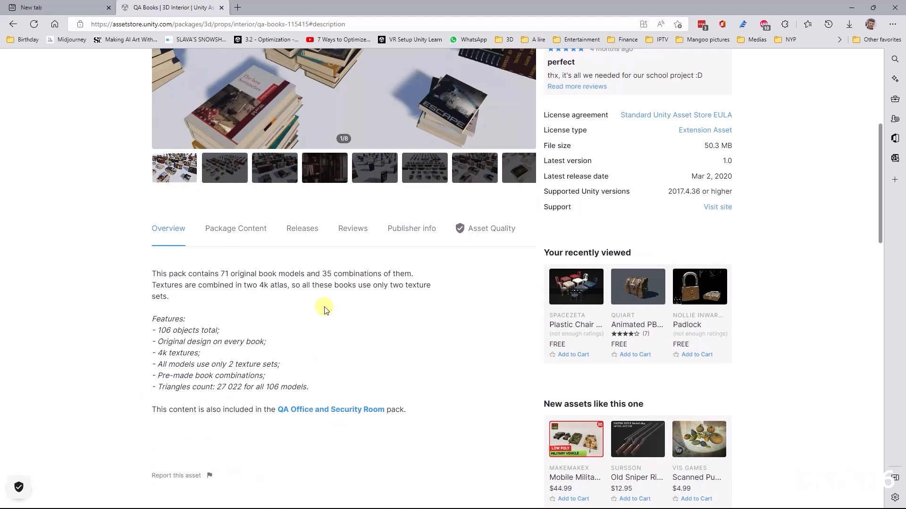
# - Add the free QA Books asset to My Assets and accept the Asset Store Terms of Service and EULA
pyautogui.scroll(3, 309, 325)
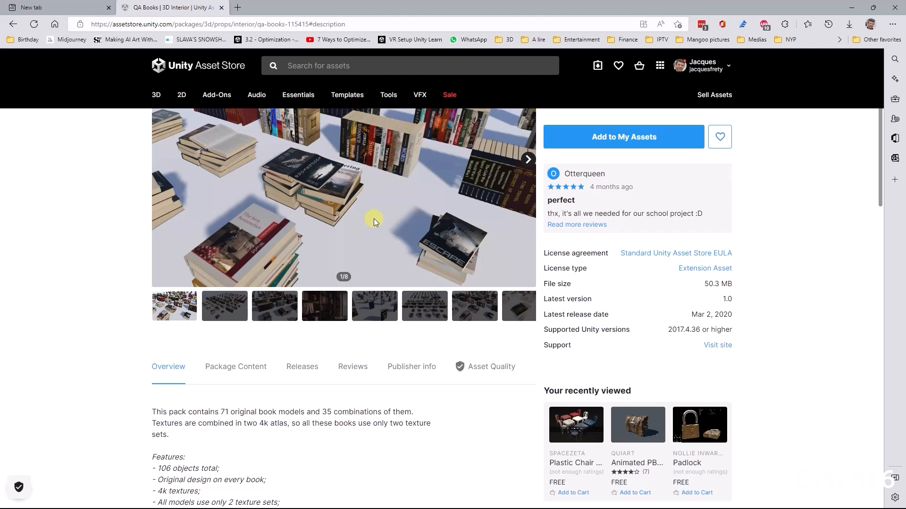
pyautogui.scroll(3, 844, 193)
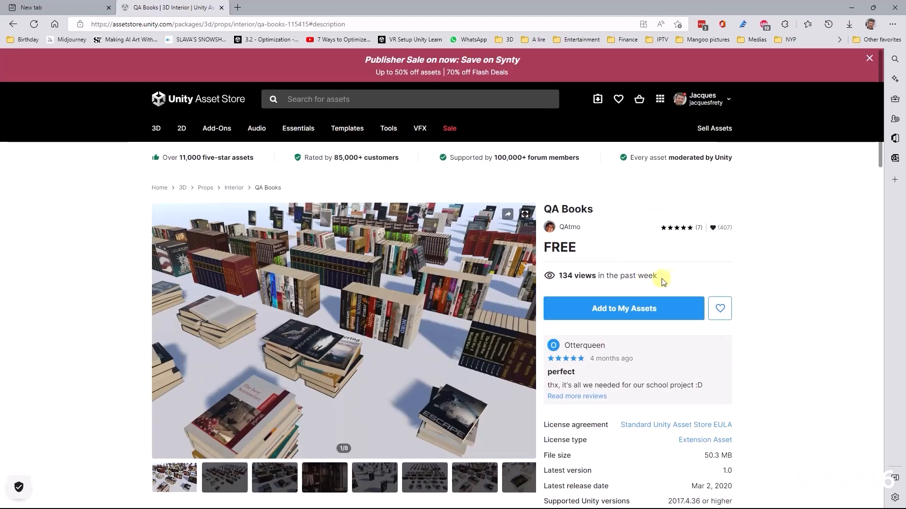
pyautogui.click(601, 309)
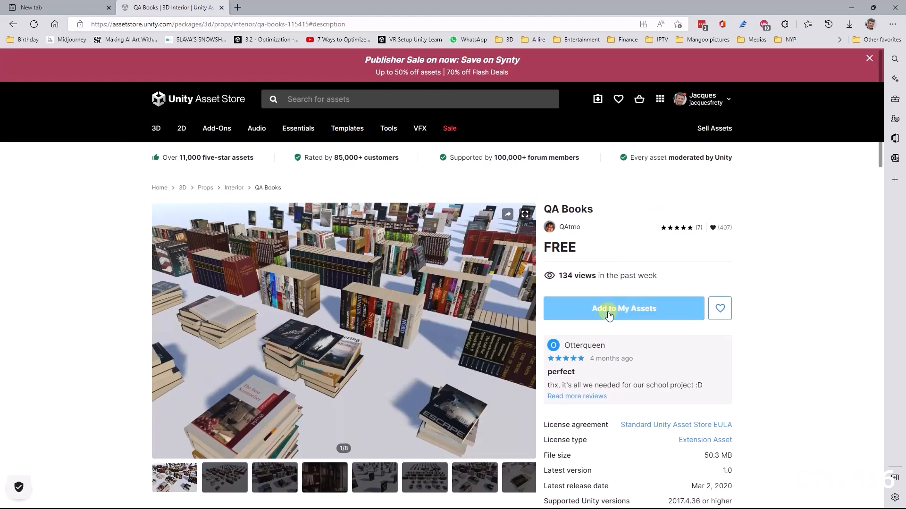
pyautogui.click(625, 309)
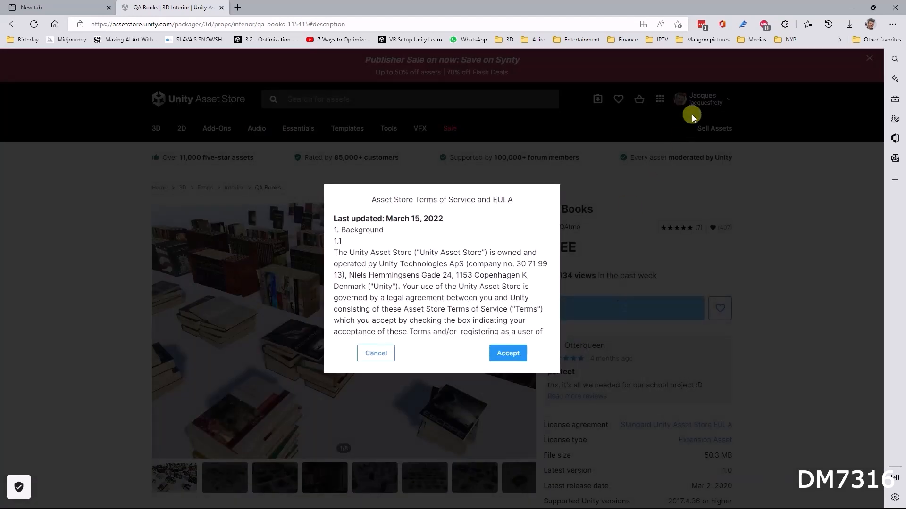
pyautogui.click(506, 352)
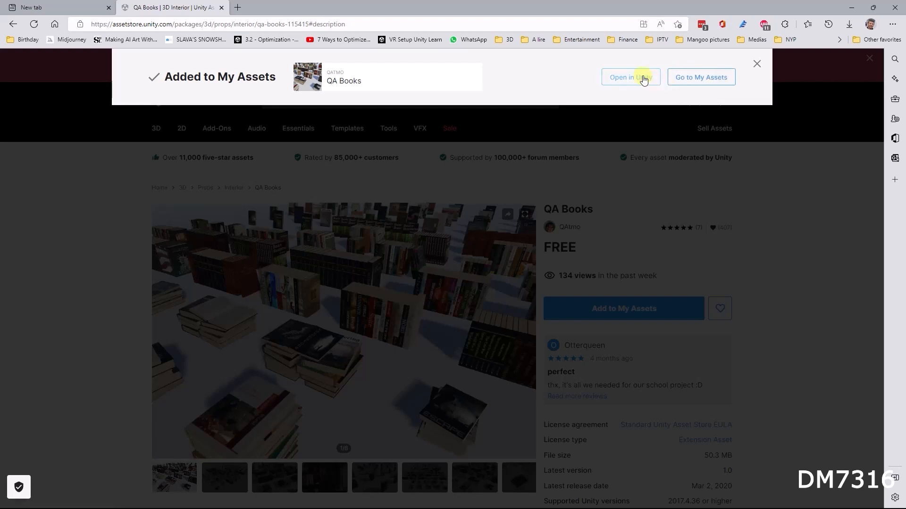
# - Open QA Books in Unity's Package Manager, then reposition the Package Manager window and make it shorter and slightly wider
pyautogui.click(644, 81)
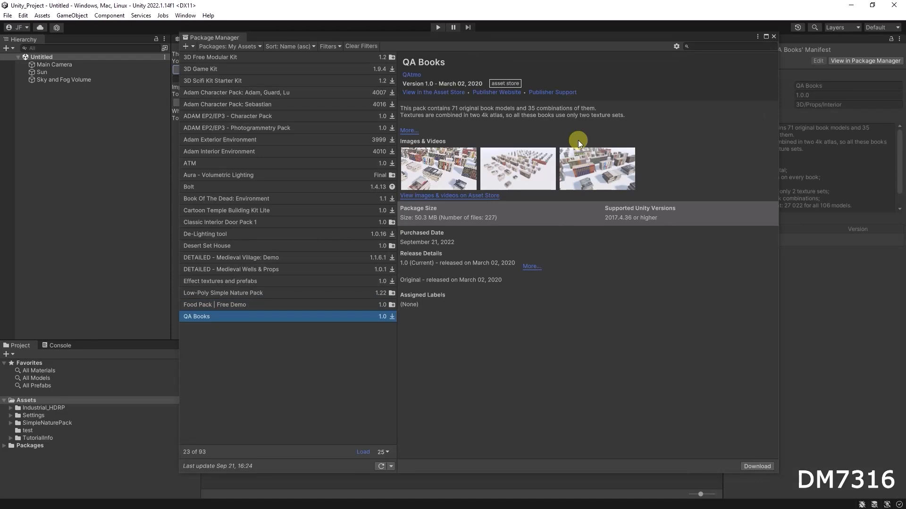
pyautogui.moveTo(282, 34); pyautogui.dragTo(291, 36)
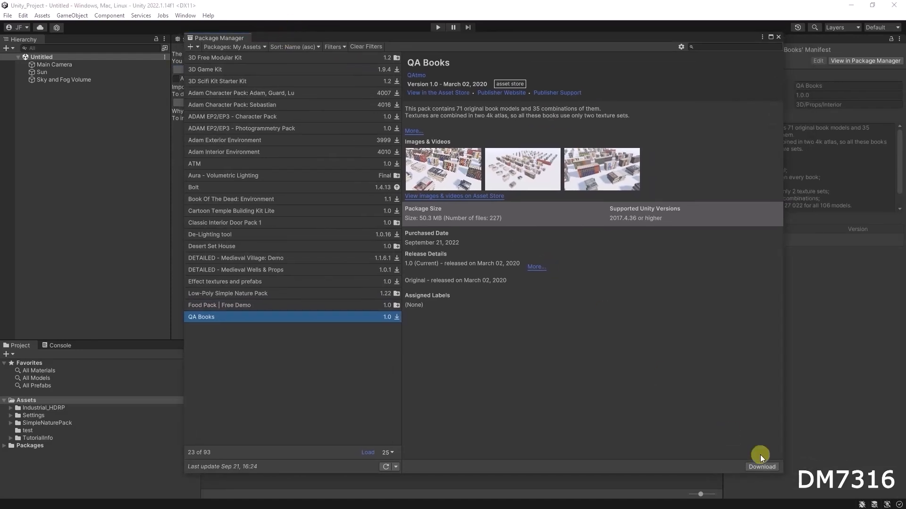
pyautogui.moveTo(782, 473); pyautogui.dragTo(802, 404)
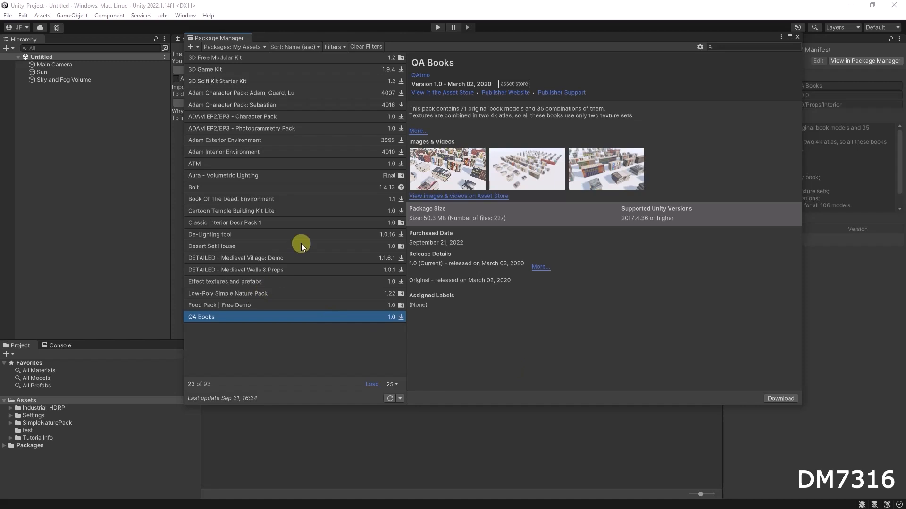
# - Look through the details of other owned packages, including Aura - Volumetric Lighting, Book Of The Dead: Environment and Desert Set House
pyautogui.click(254, 305)
pyautogui.click(264, 293)
pyautogui.click(253, 247)
pyautogui.click(255, 176)
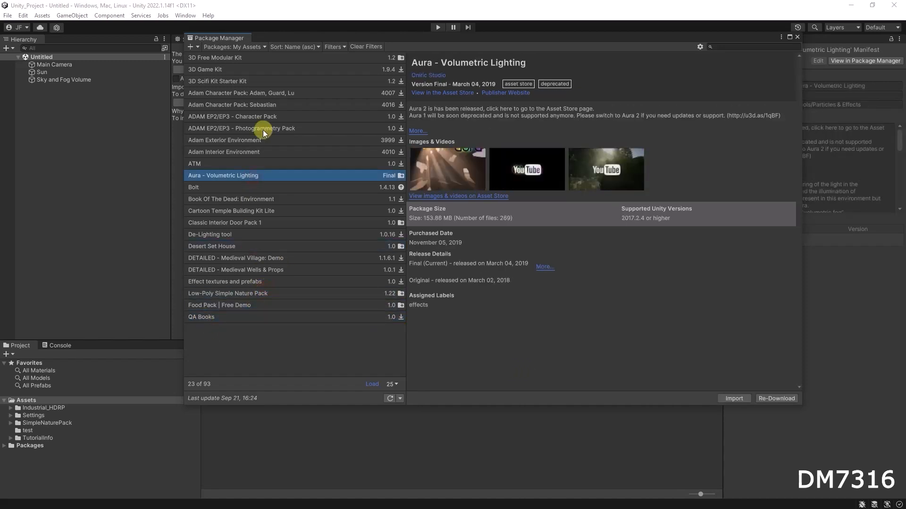
pyautogui.click(251, 189)
pyautogui.click(271, 198)
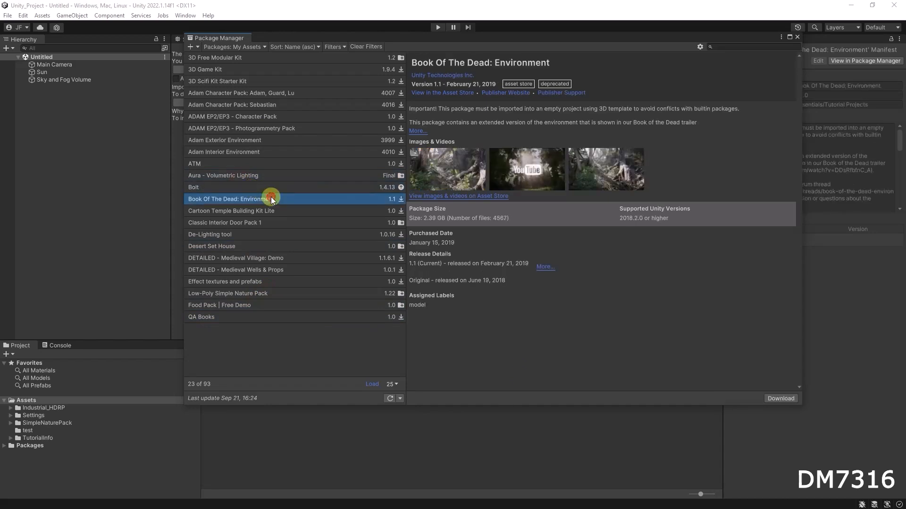
pyautogui.click(278, 213)
pyautogui.click(283, 224)
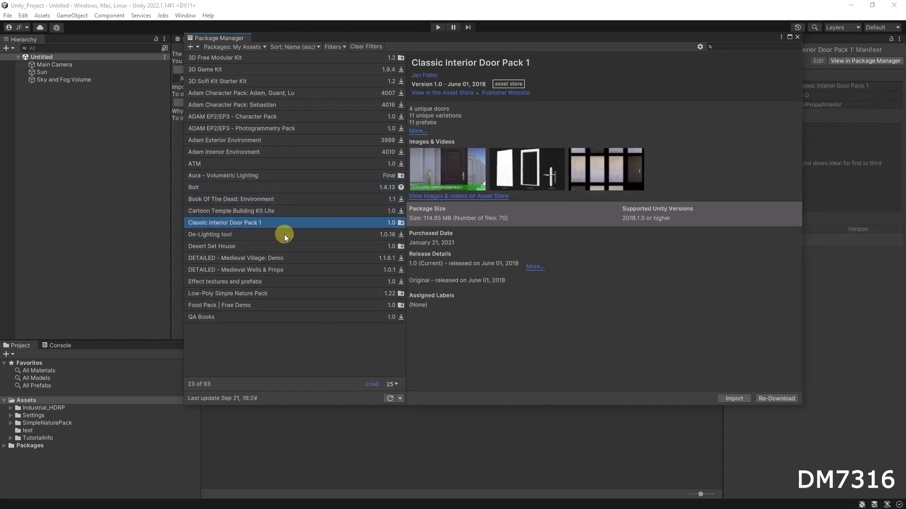
pyautogui.click(284, 234)
pyautogui.click(293, 246)
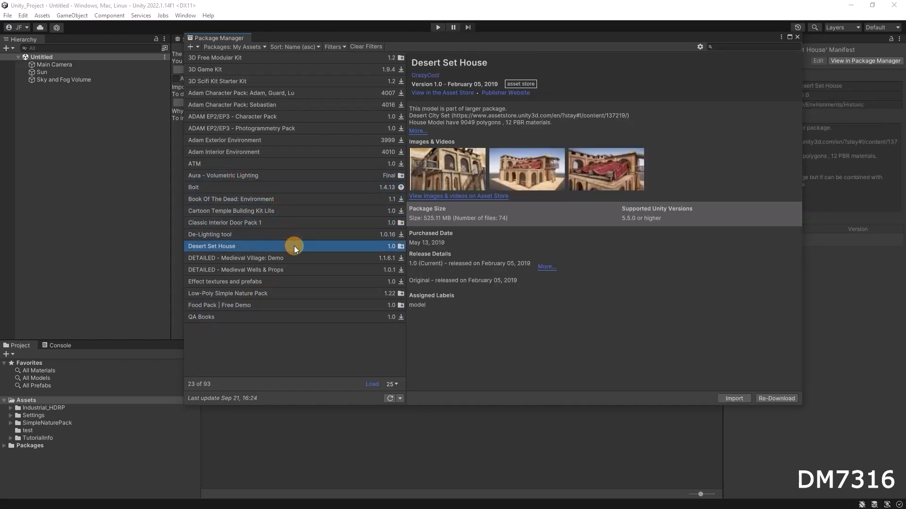
# - Download the QA Books package and start its import into the project
pyautogui.click(263, 318)
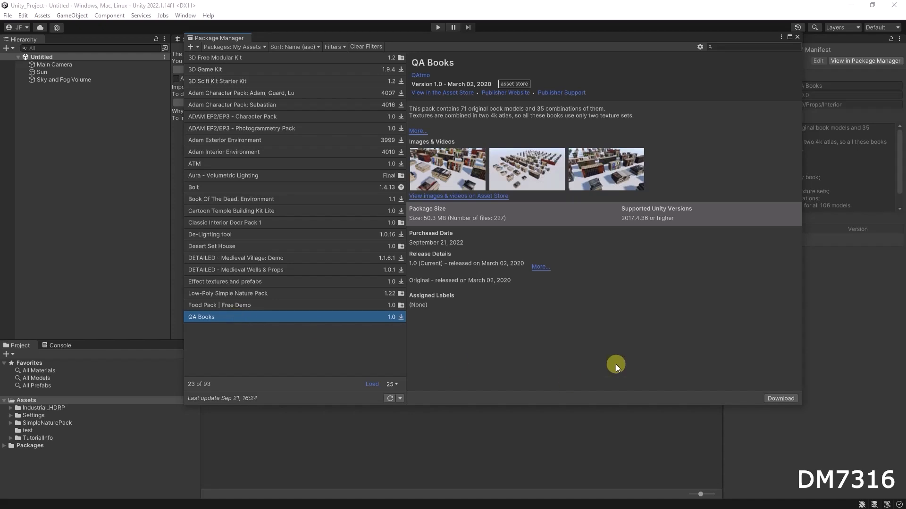
pyautogui.click(781, 398)
pyautogui.click(730, 399)
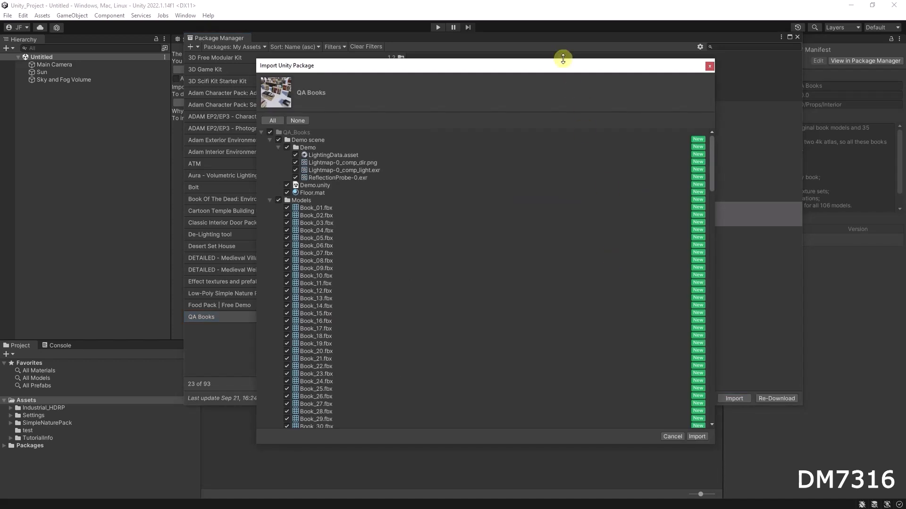
# - Enlarge the package import window and examine the QA Books contents, collapsing the Demo scene, Models, Prefabs and Textures folders
pyautogui.moveTo(578, 69); pyautogui.dragTo(580, 47)
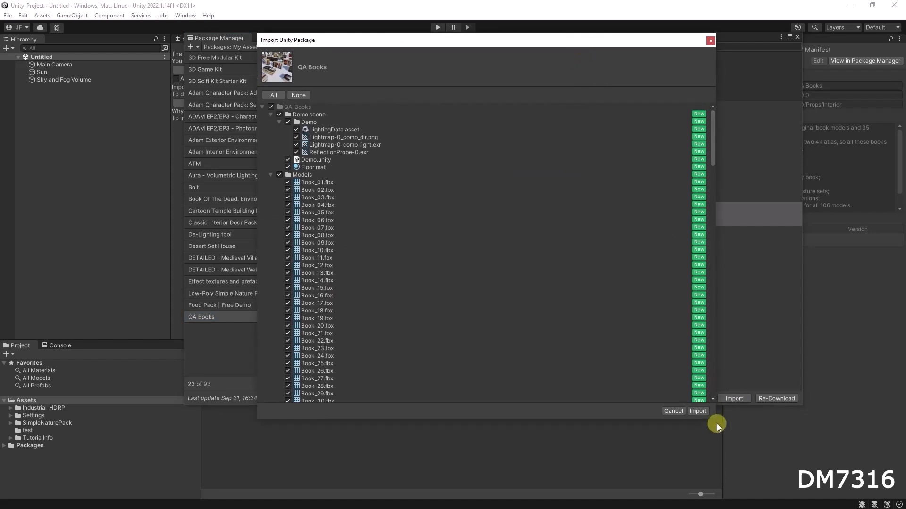
pyautogui.moveTo(715, 418); pyautogui.dragTo(811, 494)
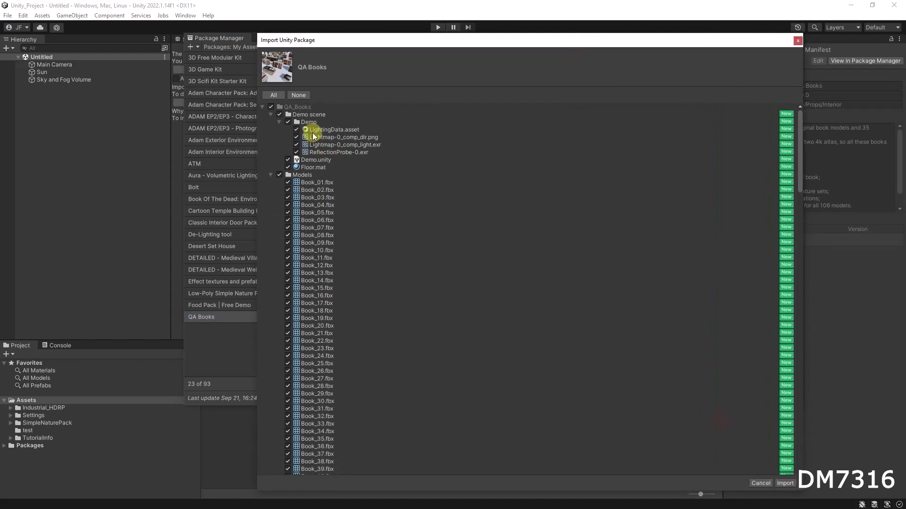
pyautogui.scroll(-20, 382, 253)
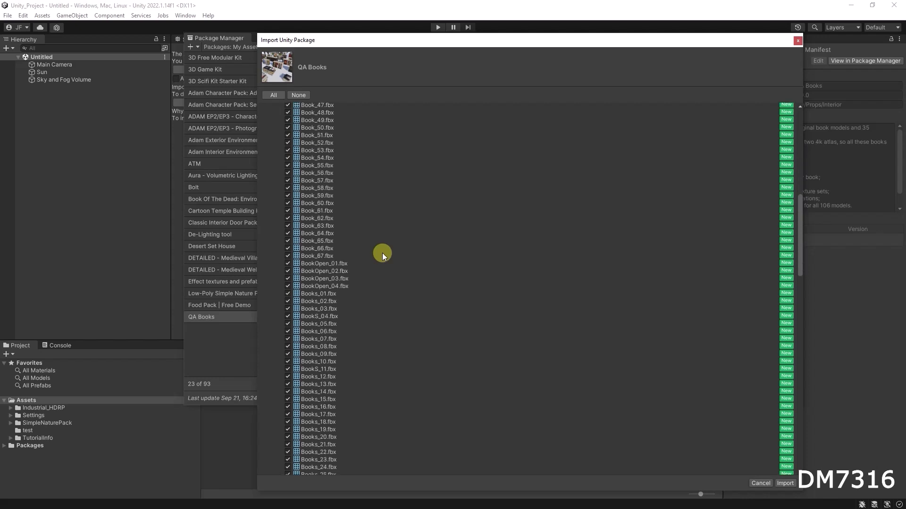
pyautogui.scroll(-7, 382, 253)
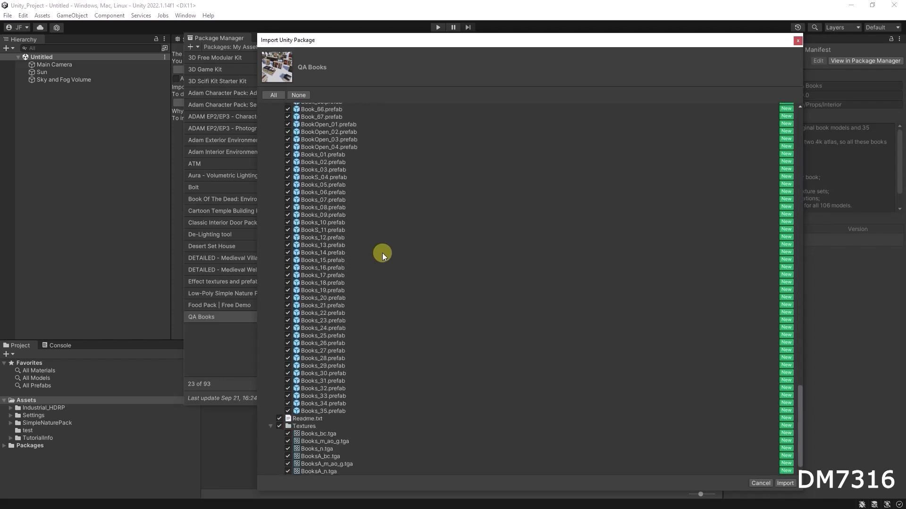
pyautogui.scroll(20, 378, 296)
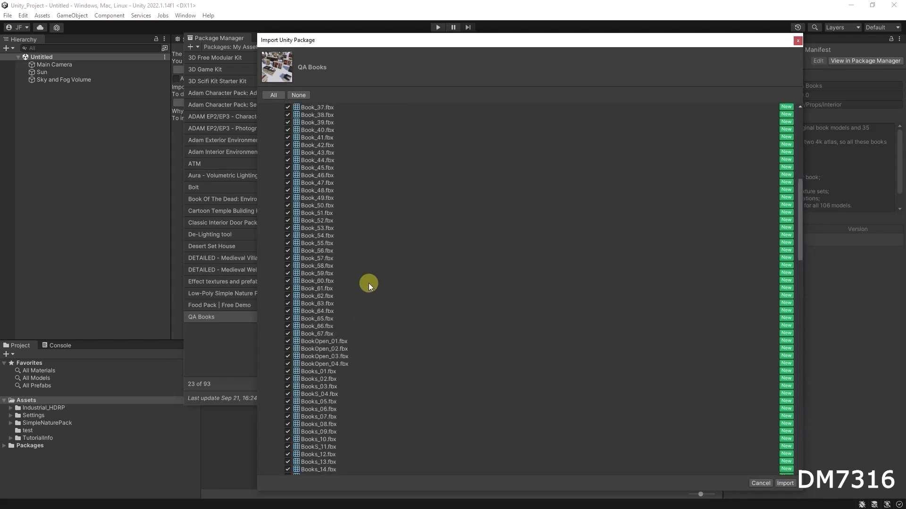
pyautogui.scroll(10, 363, 274)
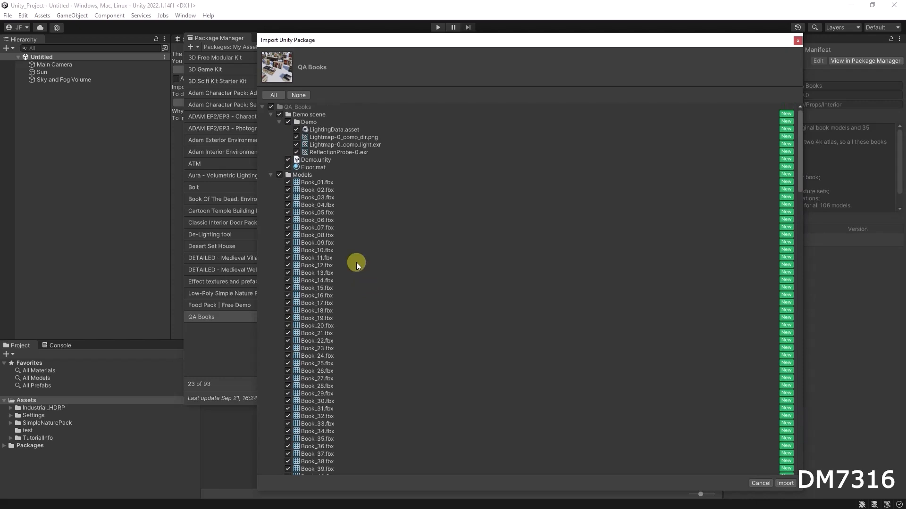
pyautogui.click(270, 176)
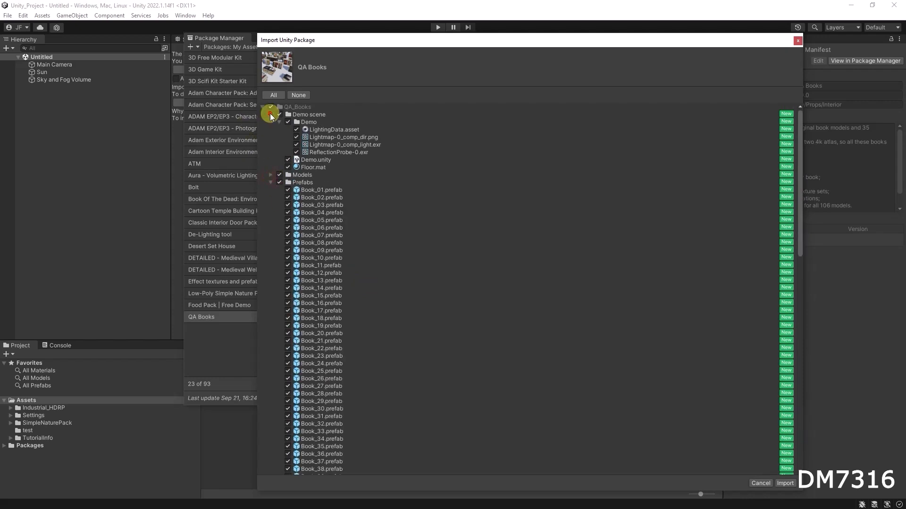
pyautogui.click(270, 115)
pyautogui.click(270, 129)
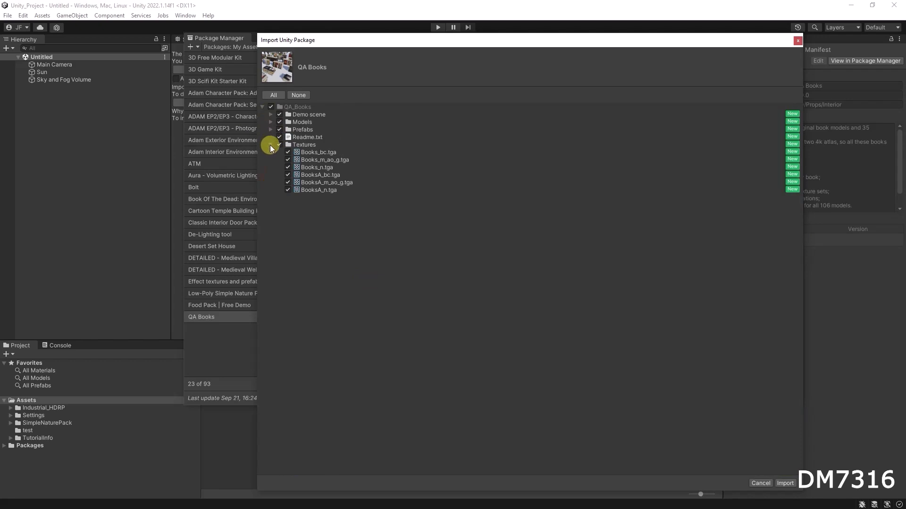
pyautogui.click(270, 145)
pyautogui.click(271, 128)
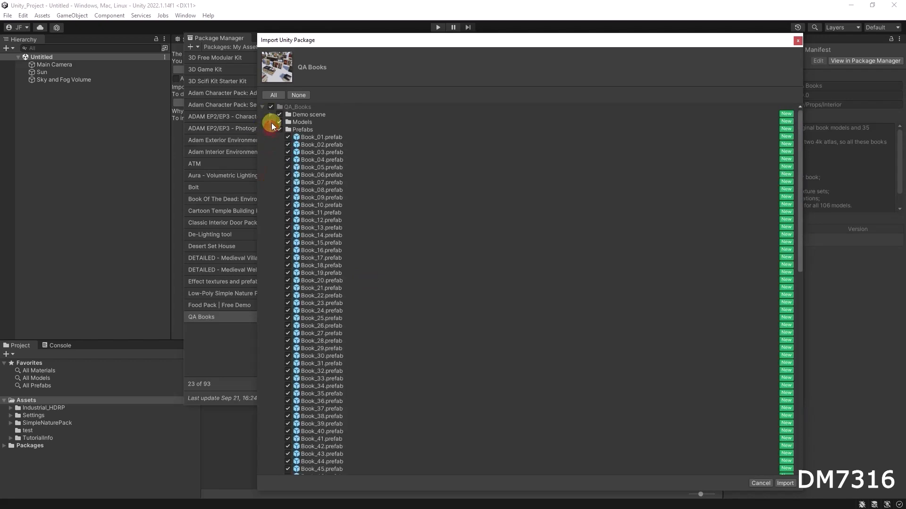
pyautogui.click(273, 129)
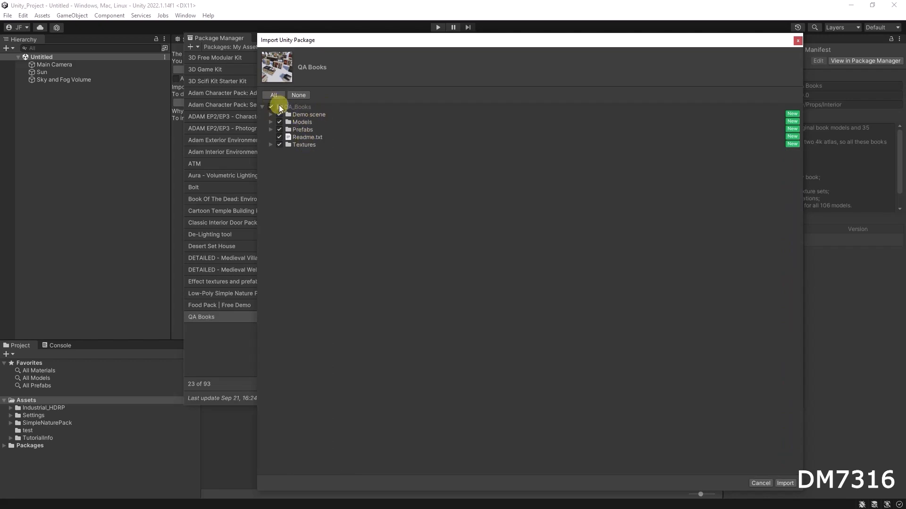
# - Import all QA Books files into the project and close the Package Manager
pyautogui.click(785, 483)
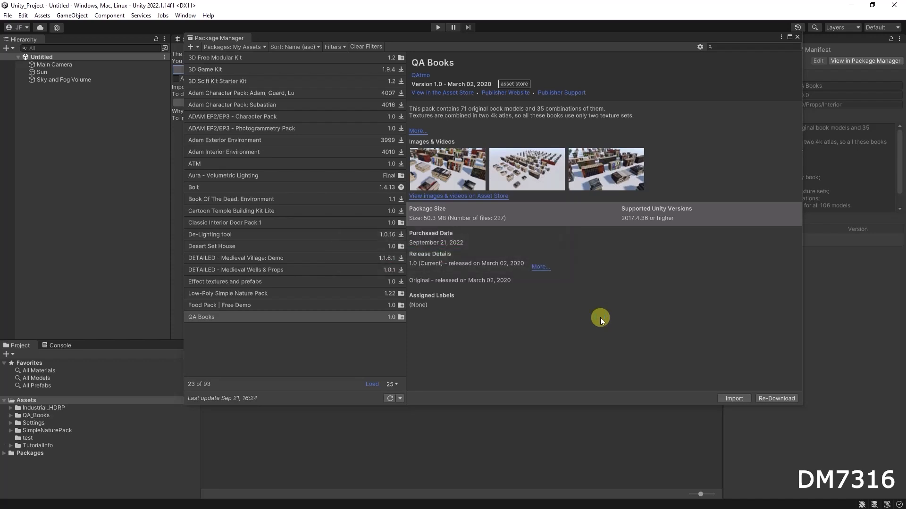
pyautogui.moveTo(685, 36); pyautogui.dragTo(754, 60)
pyautogui.click(817, 55)
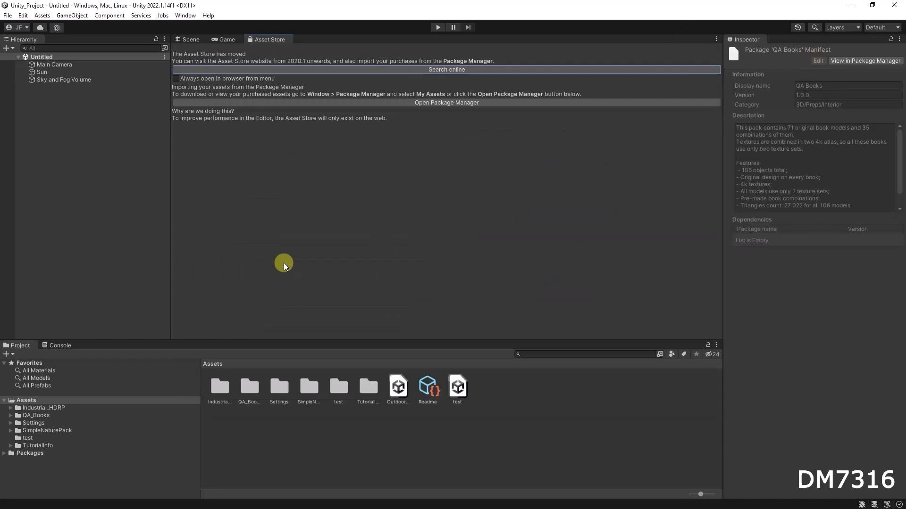
# - Display the Scene view and expand the QA_Books folder in a slightly taller Project window
pyautogui.click(190, 41)
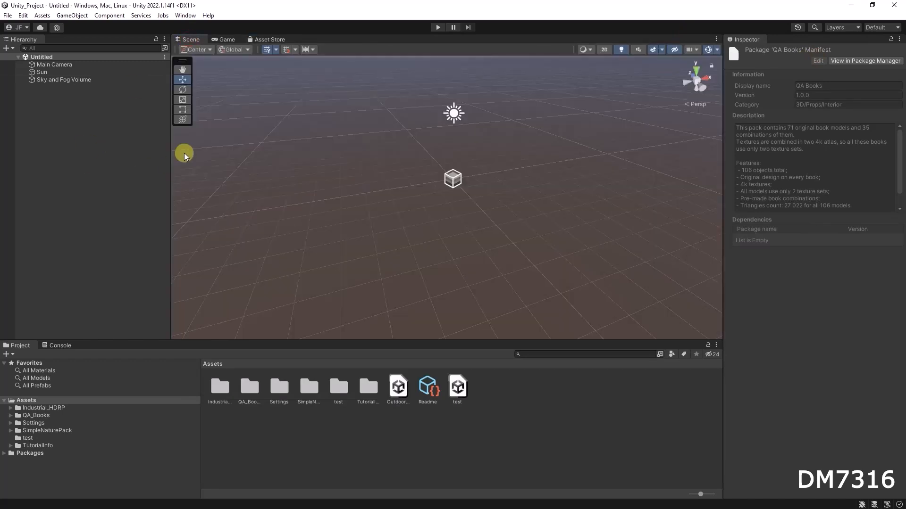
pyautogui.keyDown('alt'); pyautogui.moveTo(465, 254); pyautogui.dragTo(459, 224); pyautogui.keyUp('alt')
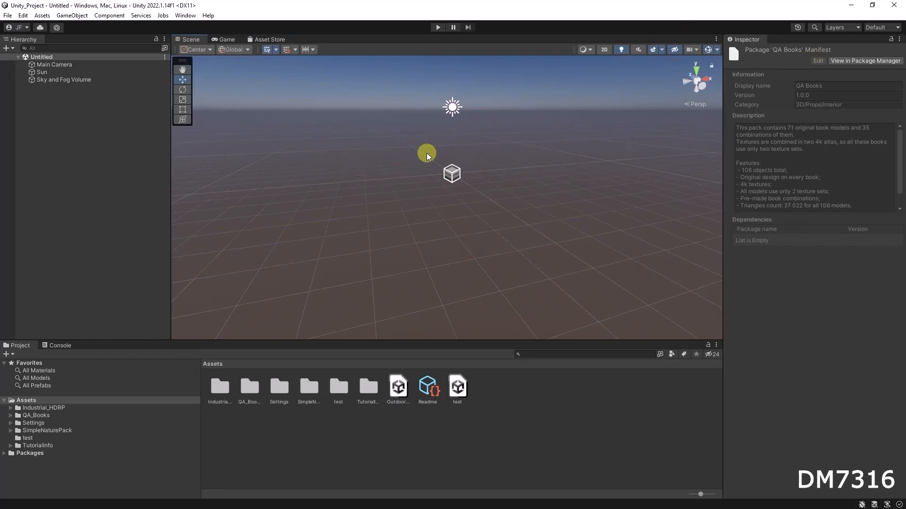
pyautogui.click(29, 417)
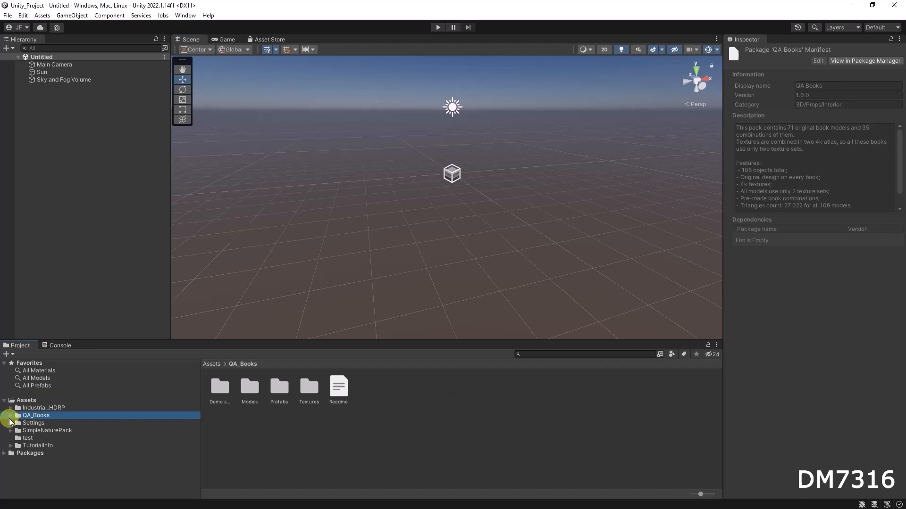
pyautogui.click(10, 416)
pyautogui.moveTo(131, 341); pyautogui.dragTo(126, 324)
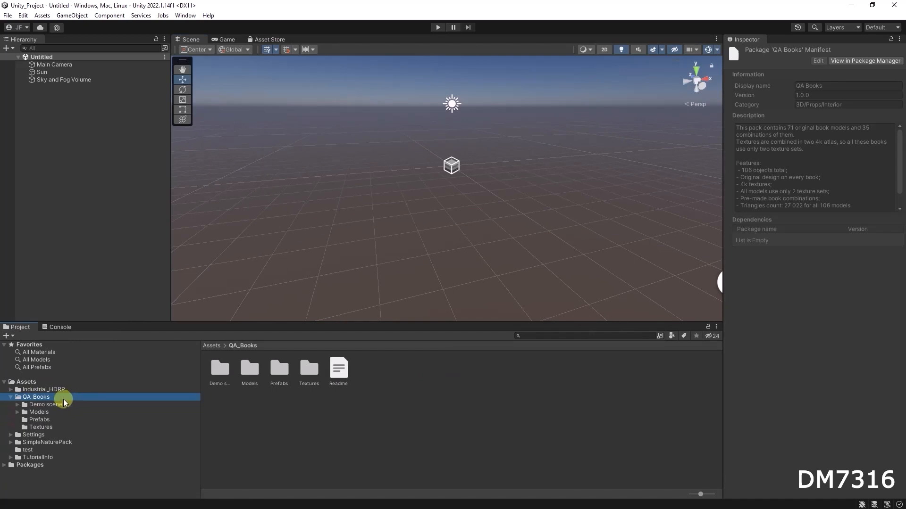
# - Examine the contents of the Models, Prefabs and Demo scene folders inside QA_Books
pyautogui.click(18, 413)
pyautogui.click(33, 412)
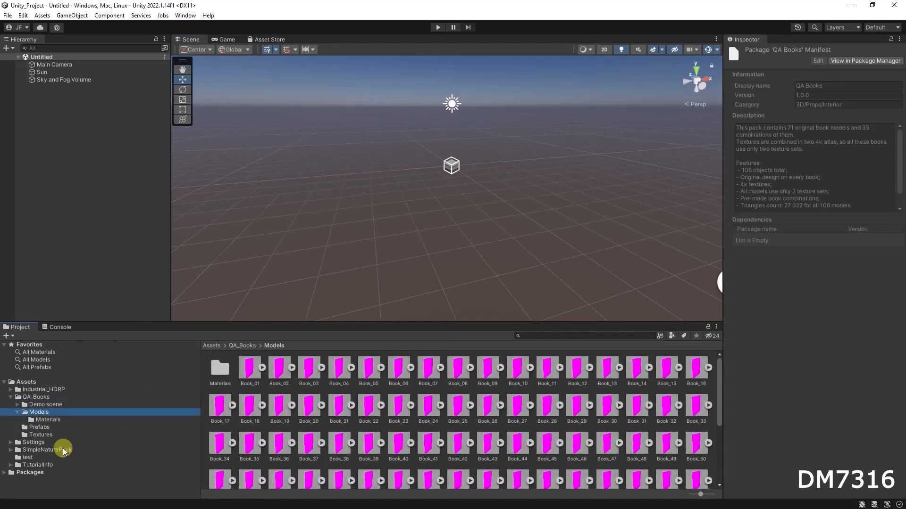
pyautogui.click(42, 428)
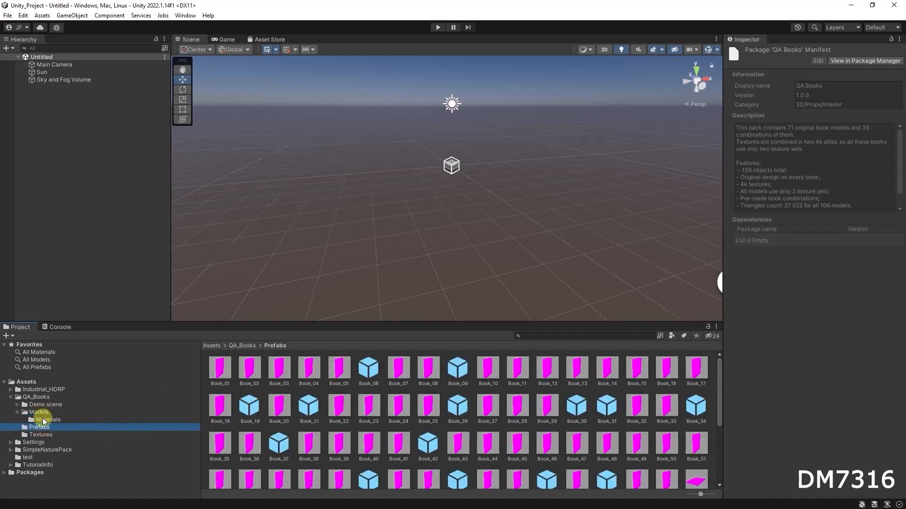
pyautogui.click(18, 413)
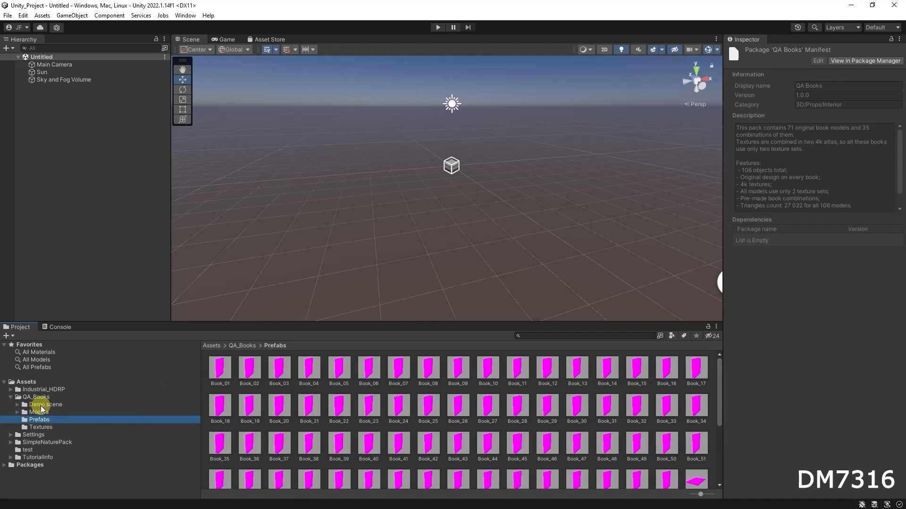
pyautogui.click(40, 404)
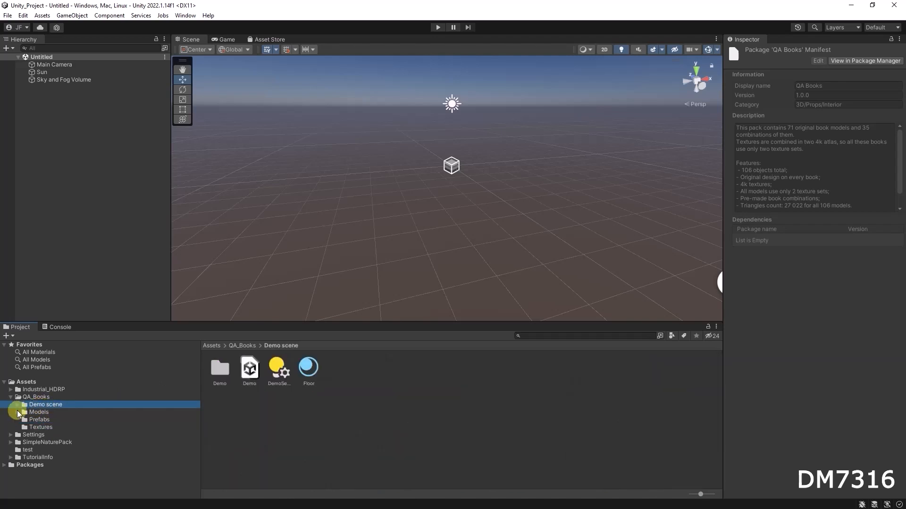
pyautogui.click(19, 413)
pyautogui.click(48, 412)
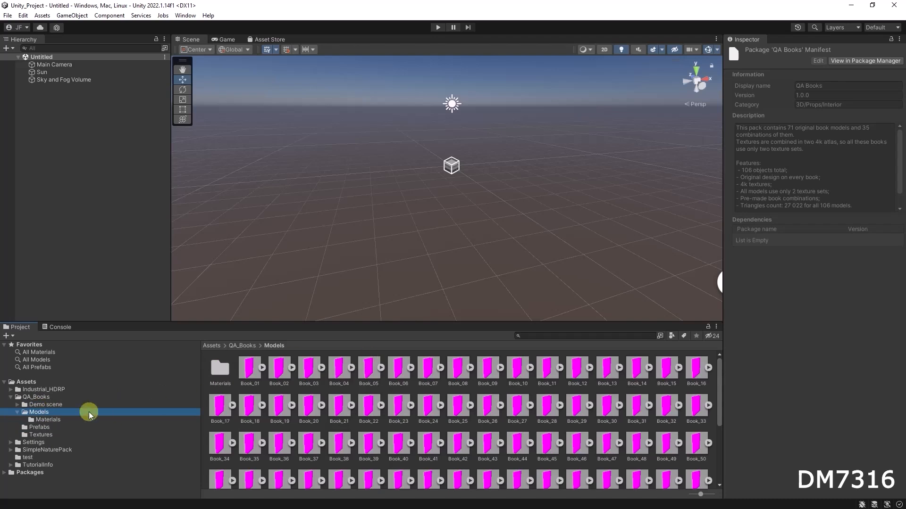
# - Place the Books_23 model from the QA_Books Models folder in the scene and inspect it up close from several sides
pyautogui.click(18, 413)
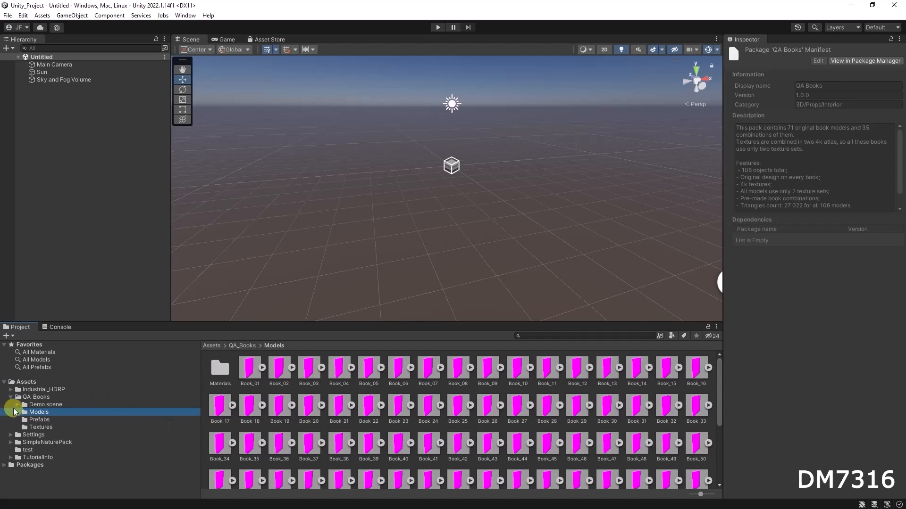
pyautogui.click(18, 412)
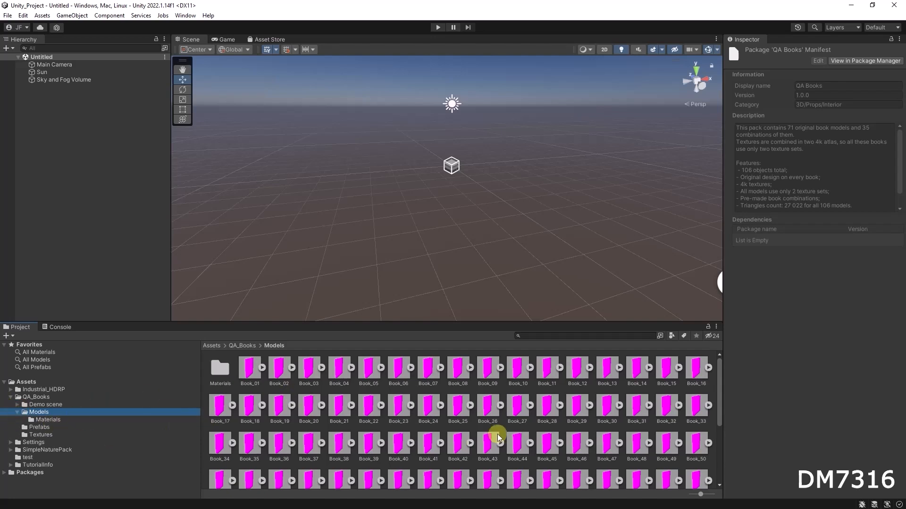
pyautogui.scroll(-3, 494, 434)
pyautogui.scroll(-2, 495, 434)
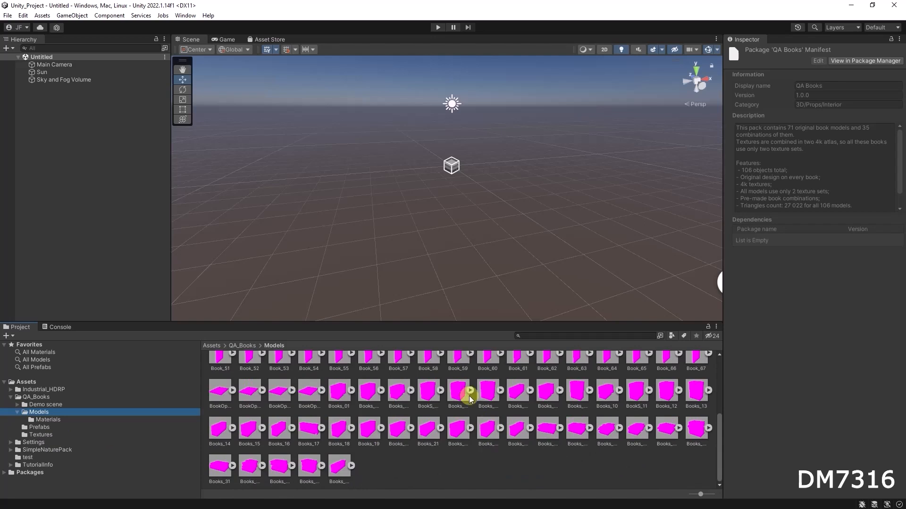
pyautogui.moveTo(486, 428); pyautogui.dragTo(114, 209)
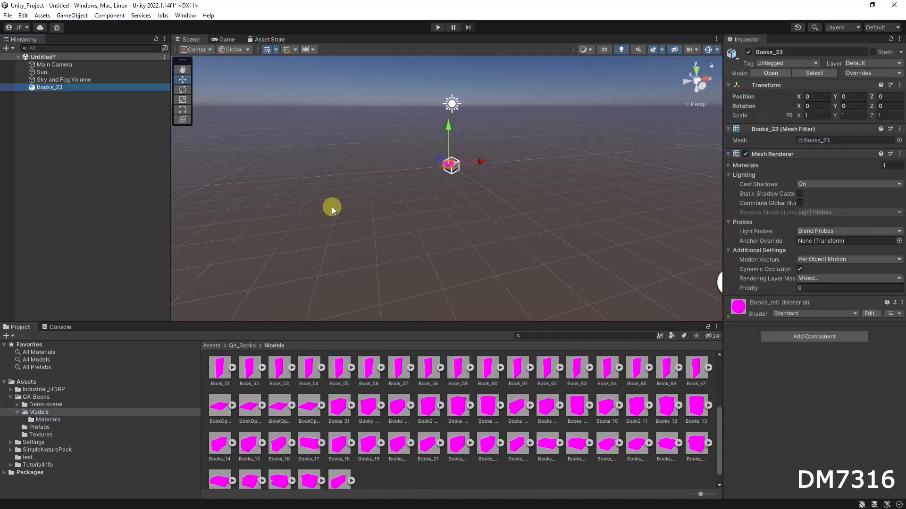
pyautogui.press('f')
pyautogui.keyDown('alt'); pyautogui.moveTo(440, 174); pyautogui.dragTo(388, 182); pyautogui.keyUp('alt')
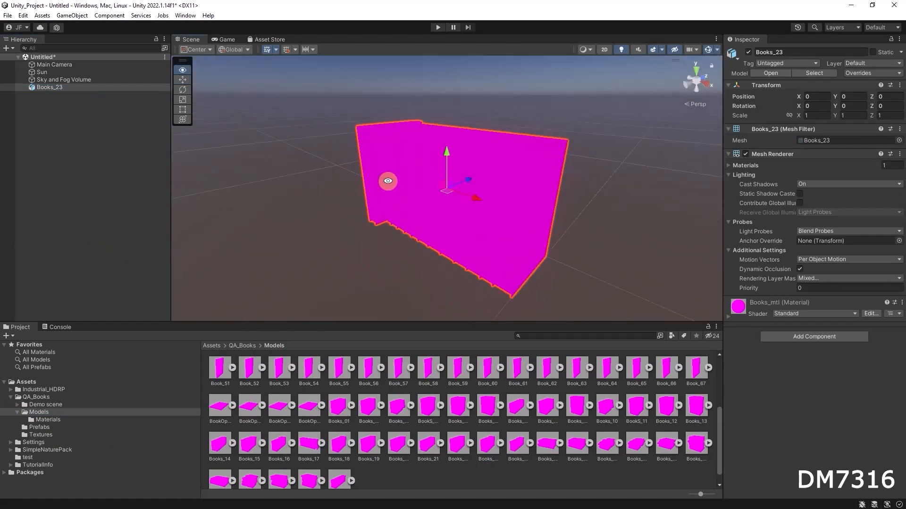
pyautogui.keyDown('alt'); pyautogui.moveTo(522, 255); pyautogui.dragTo(479, 224); pyautogui.keyUp('alt')
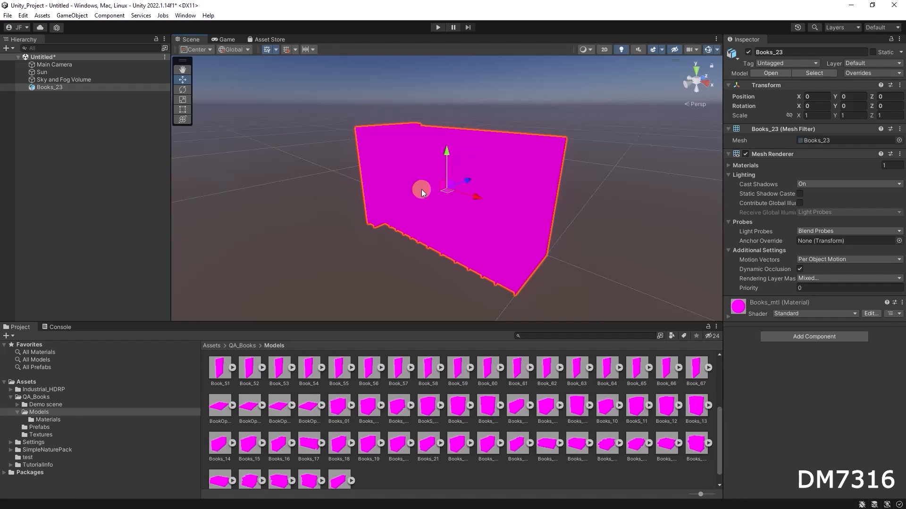
pyautogui.keyDown('alt'); pyautogui.moveTo(370, 218); pyautogui.dragTo(542, 188); pyautogui.keyUp('alt')
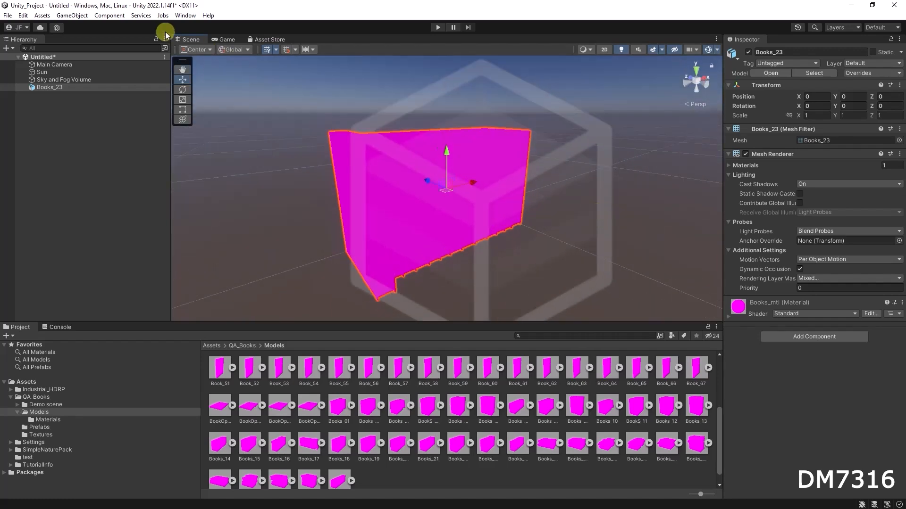
# - Convert all built-in materials in the project to HDRP with the HDRP Wizard, and close the wizard
pyautogui.click(186, 15)
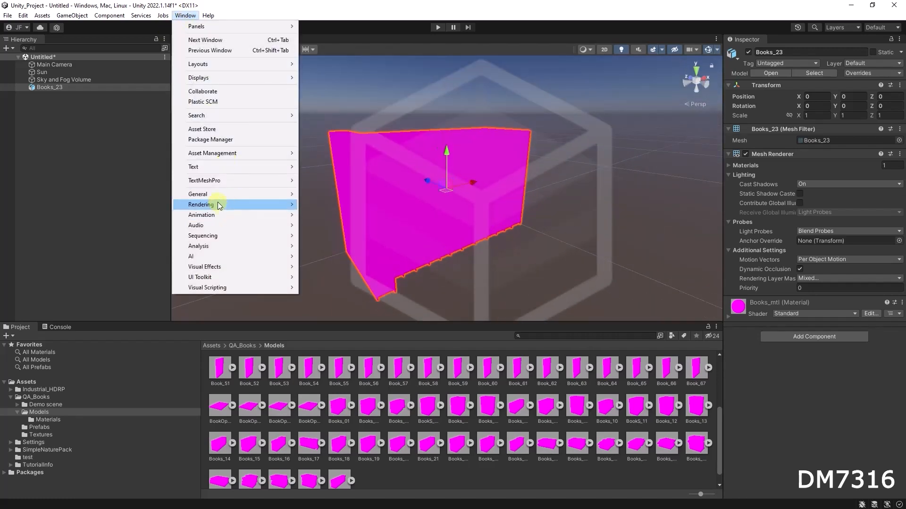
pyautogui.moveTo(217, 204)
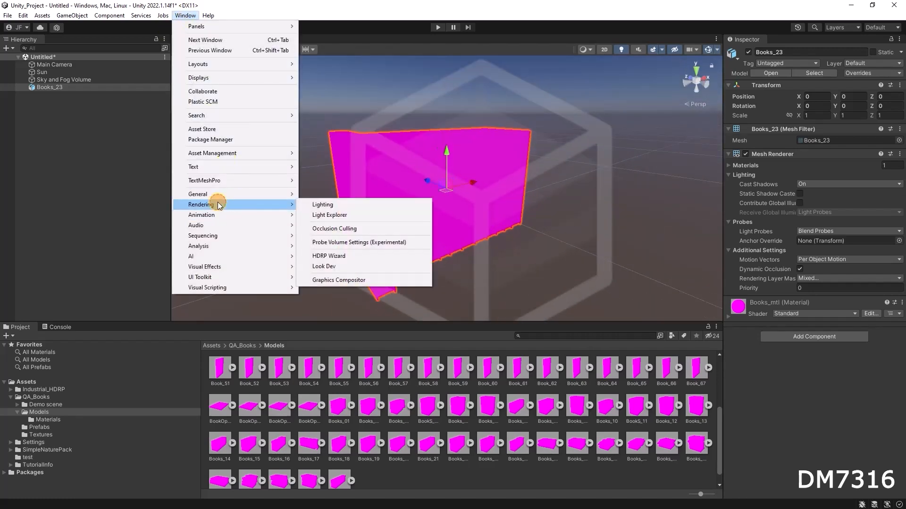
pyautogui.click(345, 259)
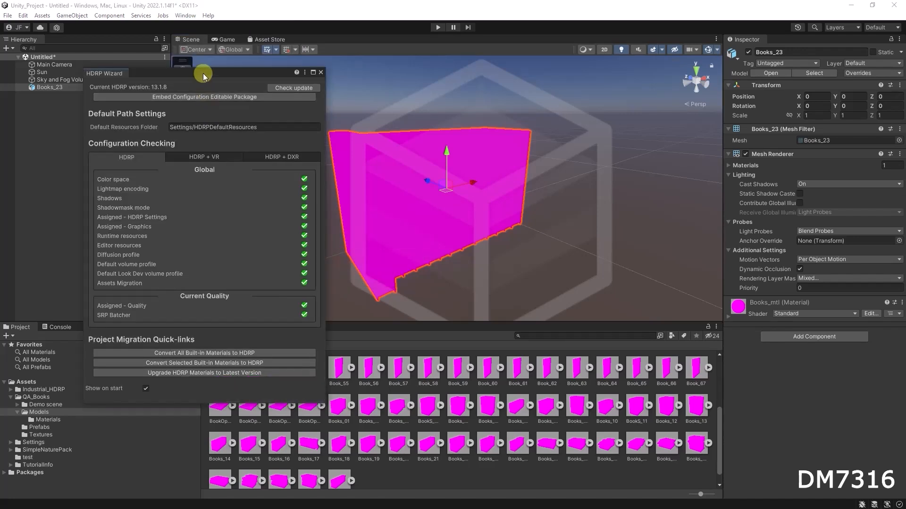
pyautogui.moveTo(199, 76); pyautogui.dragTo(180, 72)
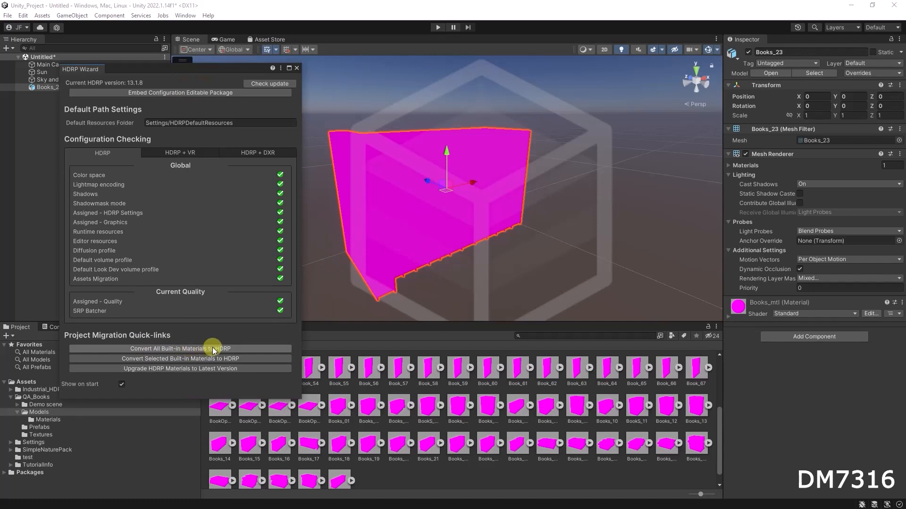
pyautogui.click(237, 348)
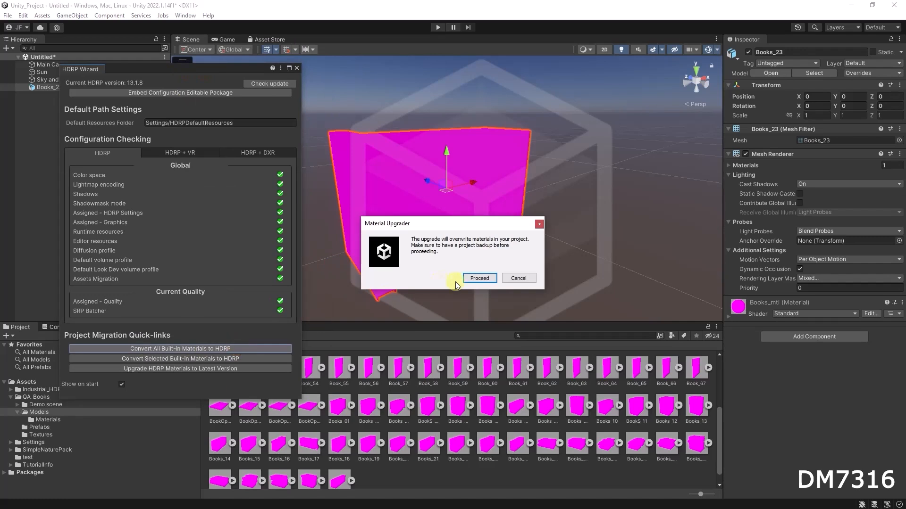
pyautogui.click(477, 279)
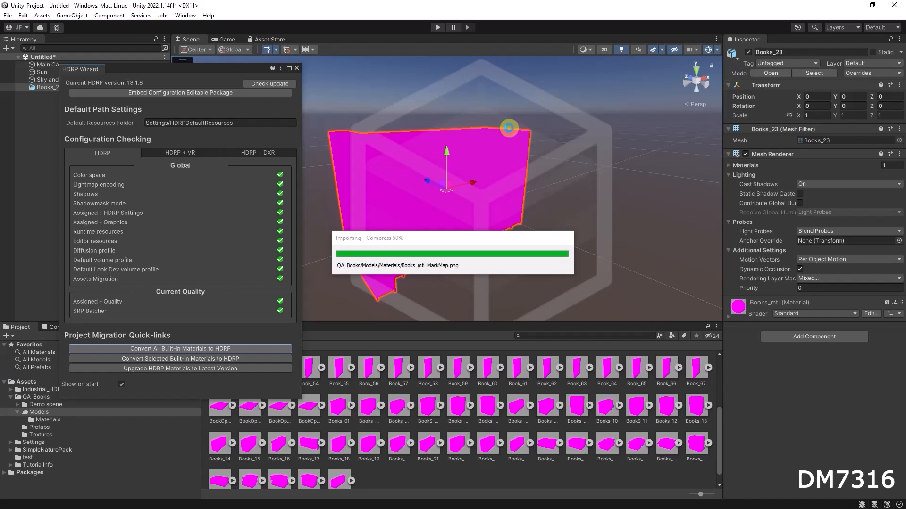
pyautogui.click(298, 68)
# - Rotate the Books_23 model around its vertical axis to about -172 degrees
pyautogui.keyDown('alt'); pyautogui.moveTo(360, 226); pyautogui.dragTo(232, 198); pyautogui.keyUp('alt')
pyautogui.press('e')
pyautogui.moveTo(424, 194); pyautogui.dragTo(503, 206)
pyautogui.keyDown('alt'); pyautogui.moveTo(568, 214); pyautogui.dragTo(420, 202); pyautogui.keyUp('alt')
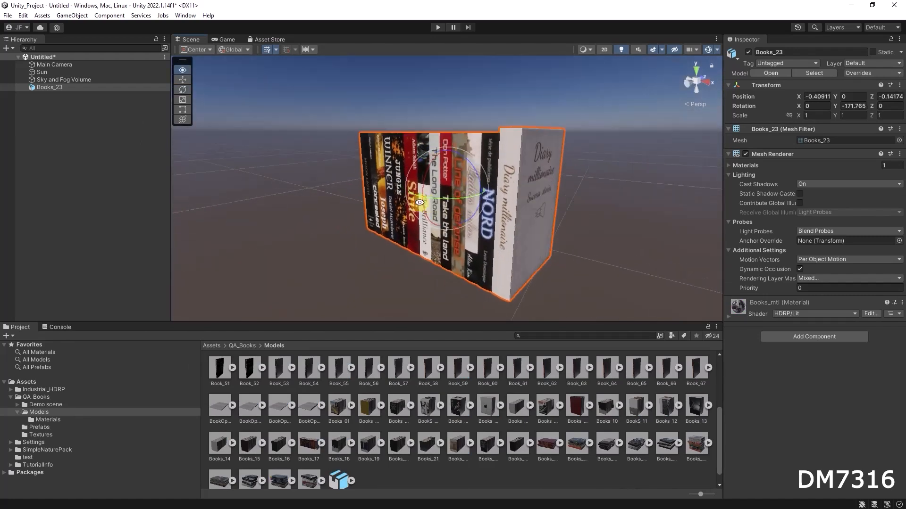
# - Examine the converted assets in the Models folder's Materials subfolder and the contents of the Demo scene folder
pyautogui.click(46, 420)
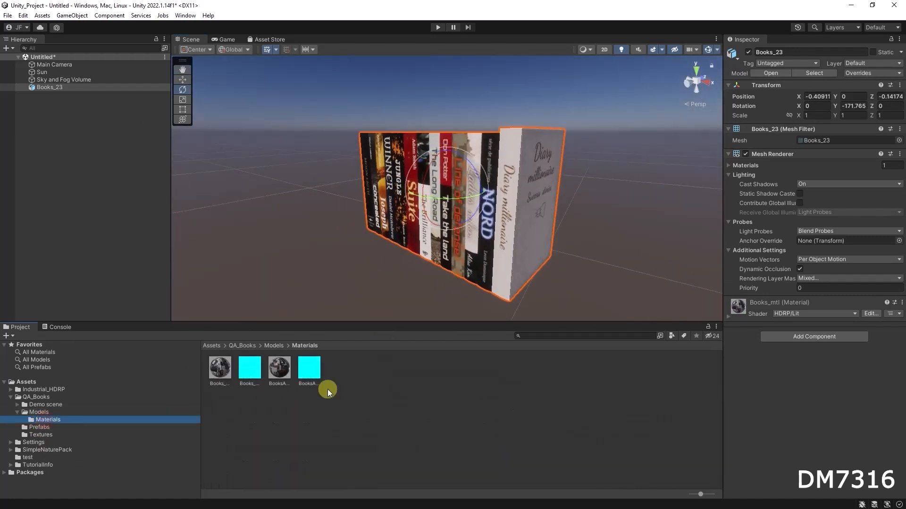
pyautogui.click(47, 405)
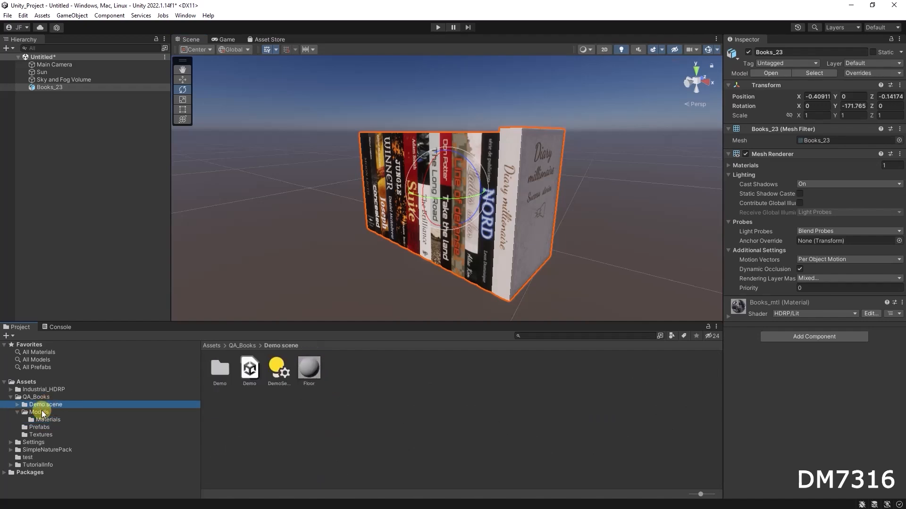
pyautogui.click(17, 405)
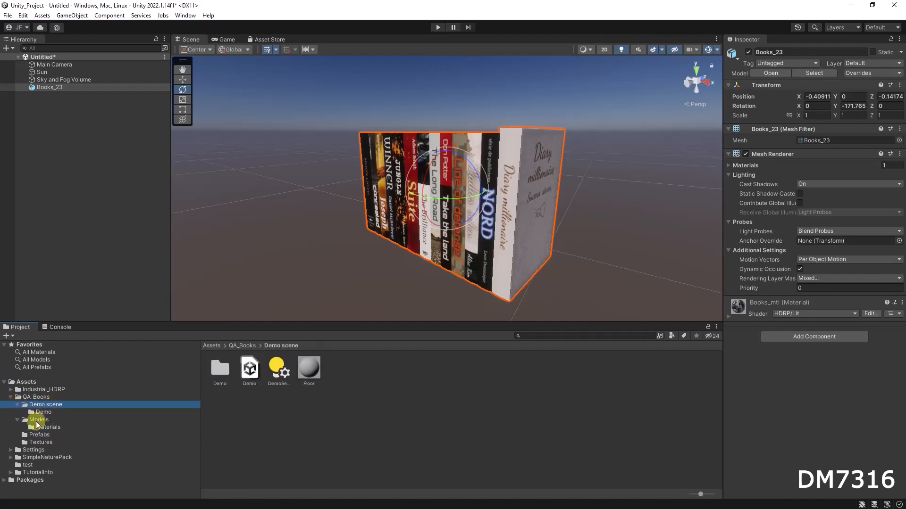
# - Place the Book_02, Book_21 and Books_27 models in the scene around Books_23 and narrow the Hierarchy window
pyautogui.click(42, 421)
pyautogui.moveTo(276, 369); pyautogui.dragTo(259, 198)
pyautogui.moveTo(329, 407); pyautogui.dragTo(618, 217)
pyautogui.scroll(-1, 541, 289)
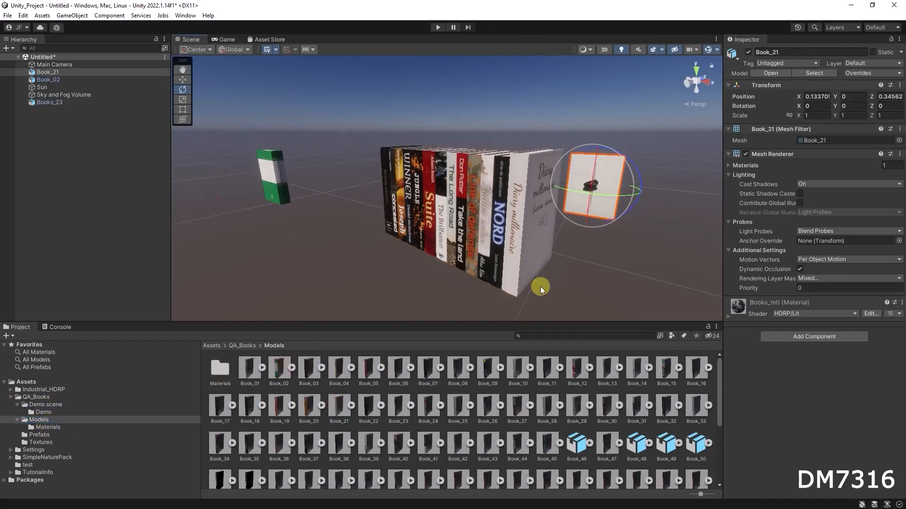
pyautogui.scroll(-5, 599, 445)
pyautogui.moveTo(606, 429); pyautogui.dragTo(366, 250)
pyautogui.scroll(-3, 358, 251)
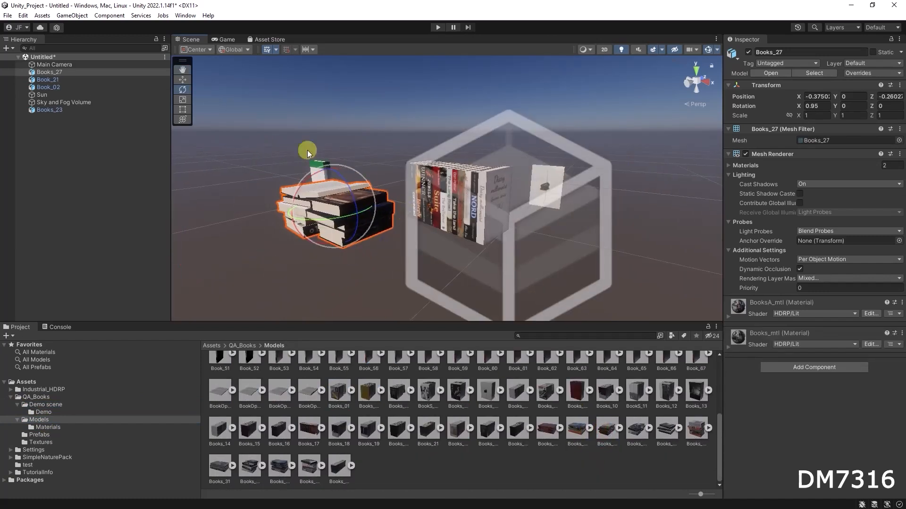
pyautogui.click(93, 129)
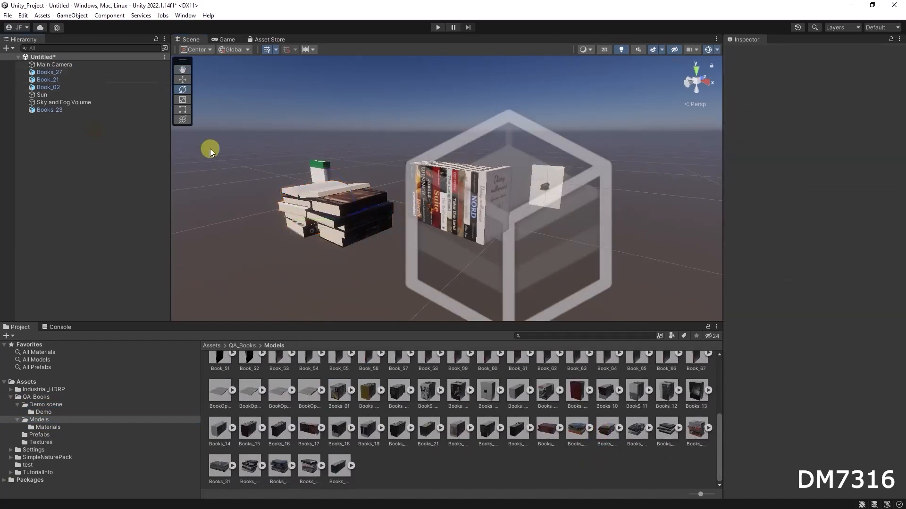
pyautogui.moveTo(170, 133); pyautogui.dragTo(135, 130)
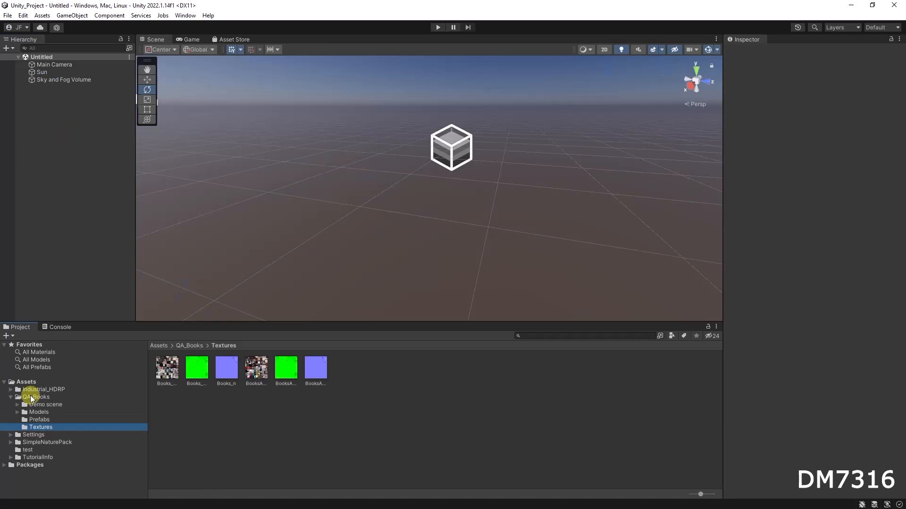
# - Examine the contents of the QA_Books folder and its Demo scene folder, including the Demo subfolder with the lighting data
pyautogui.click(30, 397)
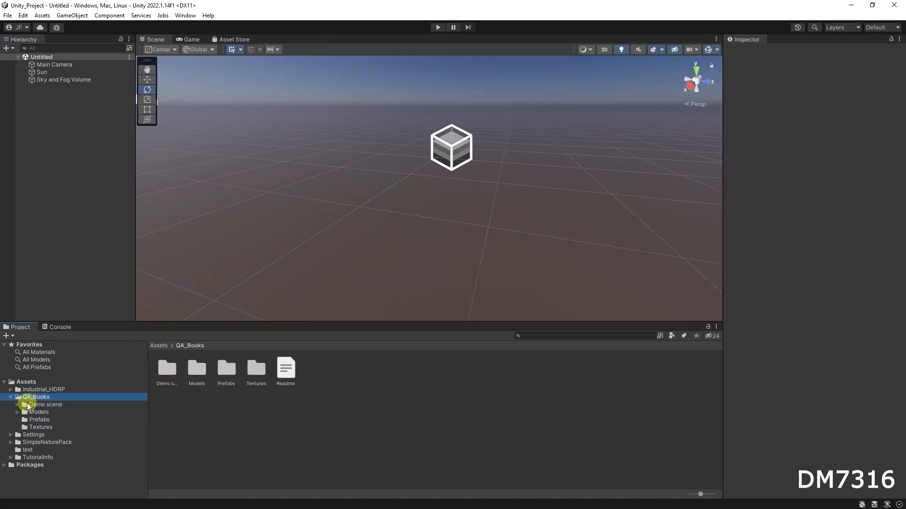
pyautogui.click(19, 404)
pyautogui.click(18, 405)
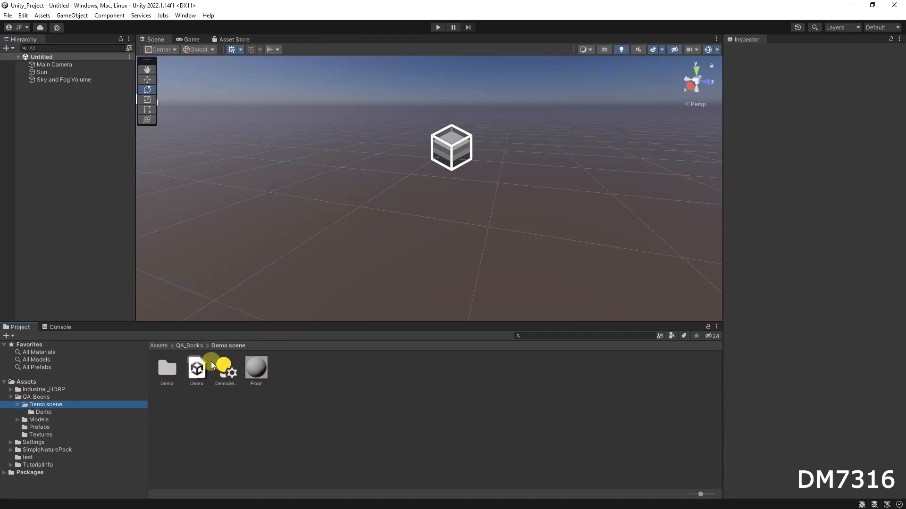
pyautogui.doubleClick(170, 372)
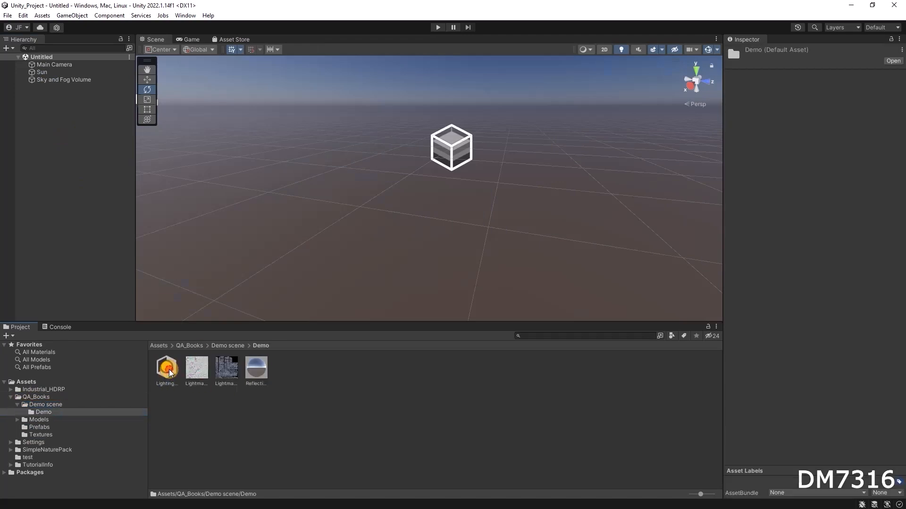
pyautogui.click(53, 405)
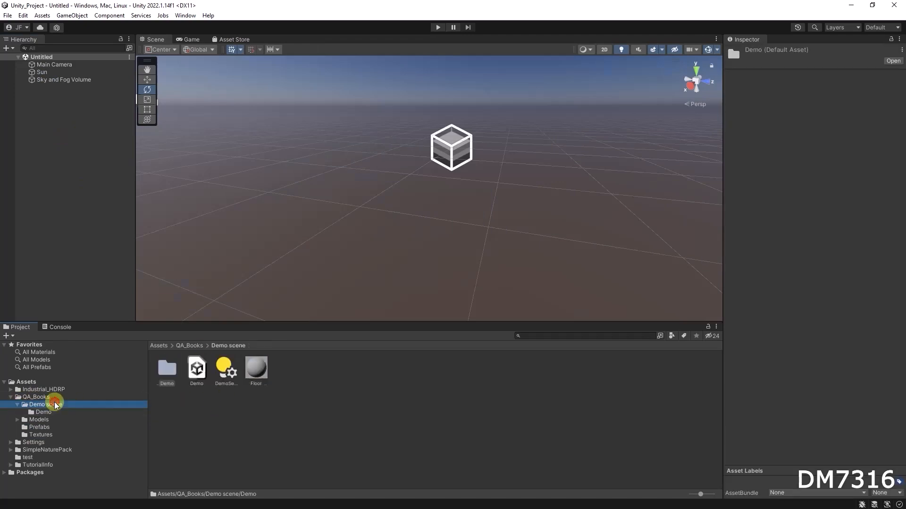
pyautogui.click(17, 404)
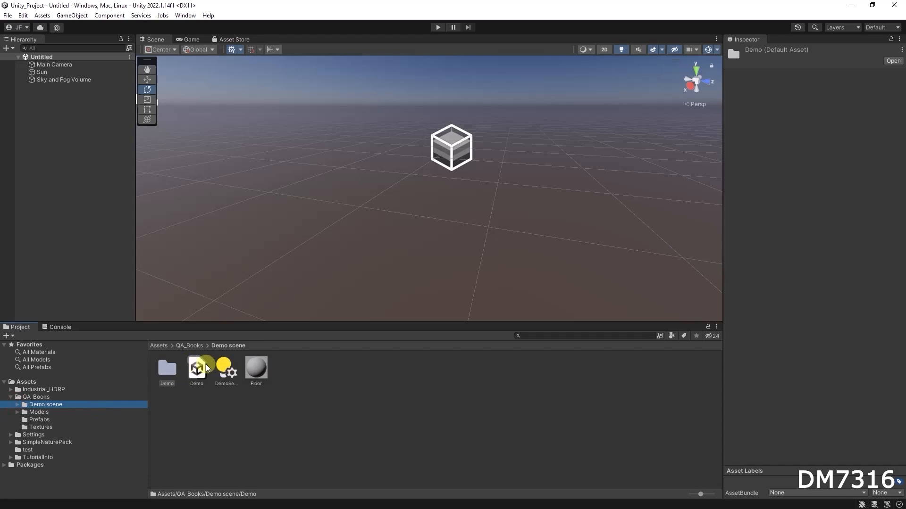
# - Open the Demo scene of QA_Books and look over its book models and its list of objects
pyautogui.moveTo(206, 368); pyautogui.dragTo(187, 376)
pyautogui.doubleClick(196, 369)
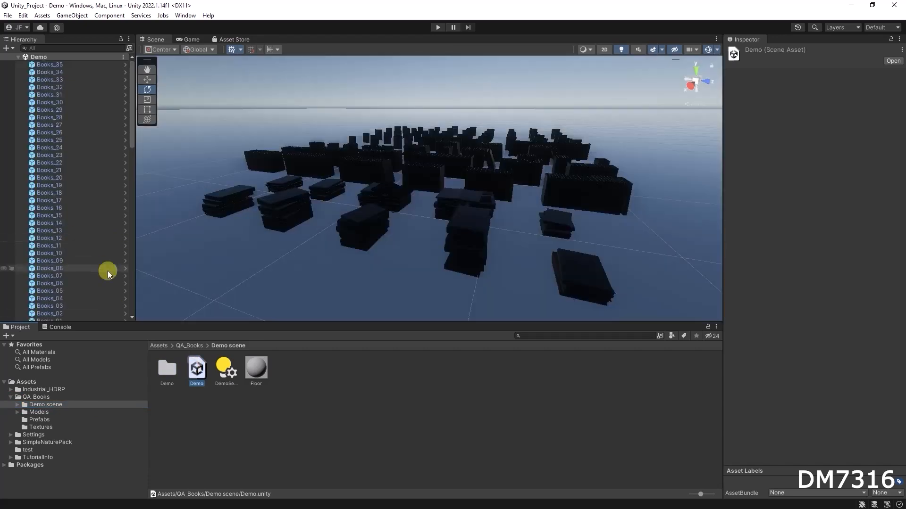
pyautogui.moveTo(413, 198); pyautogui.dragTo(250, 149, button='right')
pyautogui.moveTo(132, 70); pyautogui.dragTo(112, 296)
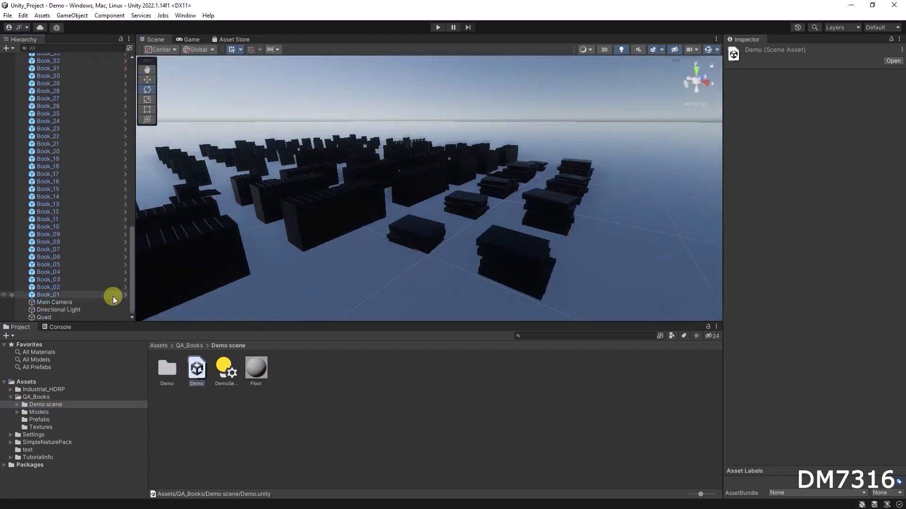
# - Set the Directional Light's intensity to 100000 Lux in the Demo scene and inspect the lit books
pyautogui.click(56, 308)
pyautogui.moveTo(407, 222); pyautogui.dragTo(429, 106, button='right')
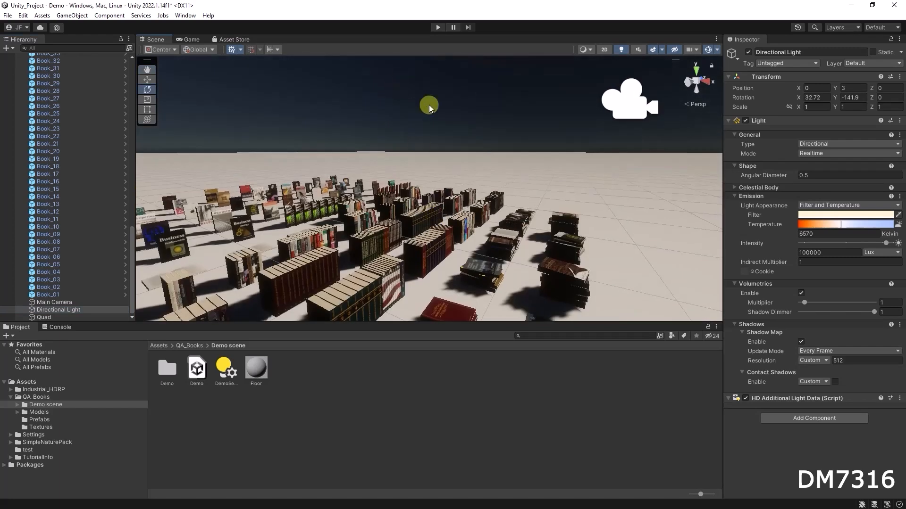
pyautogui.moveTo(464, 138); pyautogui.dragTo(289, 99, button='right')
pyautogui.keyDown('alt'); pyautogui.moveTo(289, 99); pyautogui.dragTo(433, 133); pyautogui.keyUp('alt')
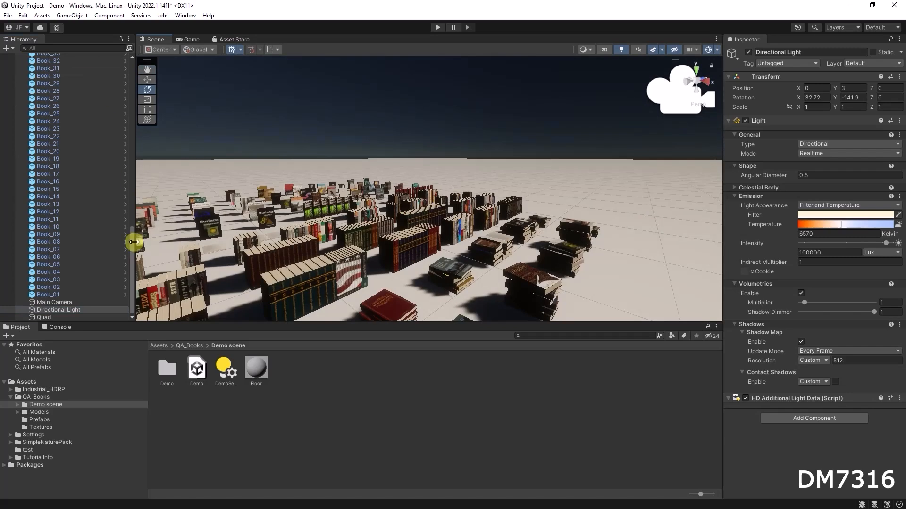
pyautogui.moveTo(130, 238); pyautogui.dragTo(67, 41)
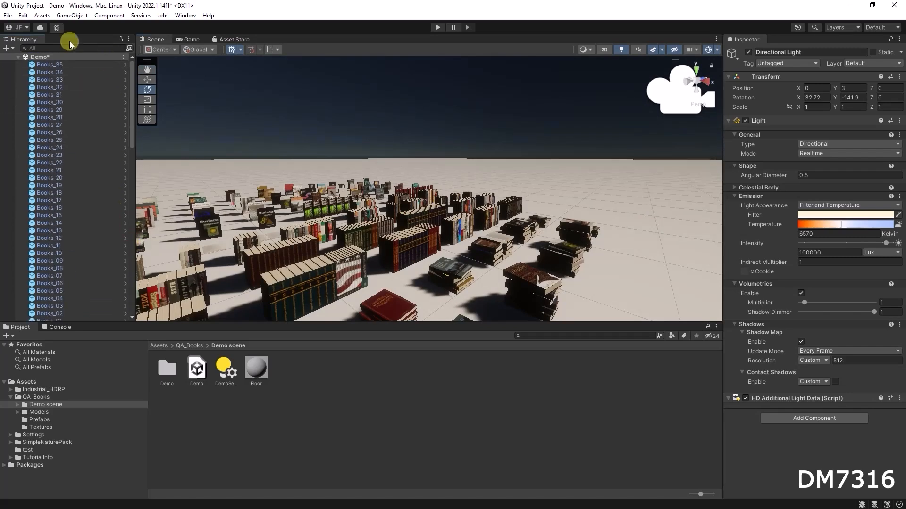
# - Create a new scene from the Basic Outdoors (HDRP) template without saving the Demo scene's changes
pyautogui.click(7, 15)
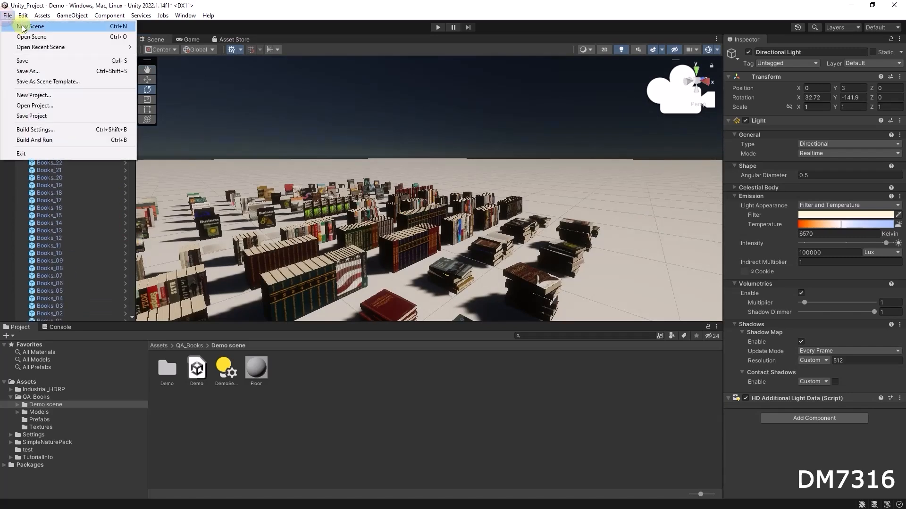
pyautogui.click(21, 23)
pyautogui.click(396, 121)
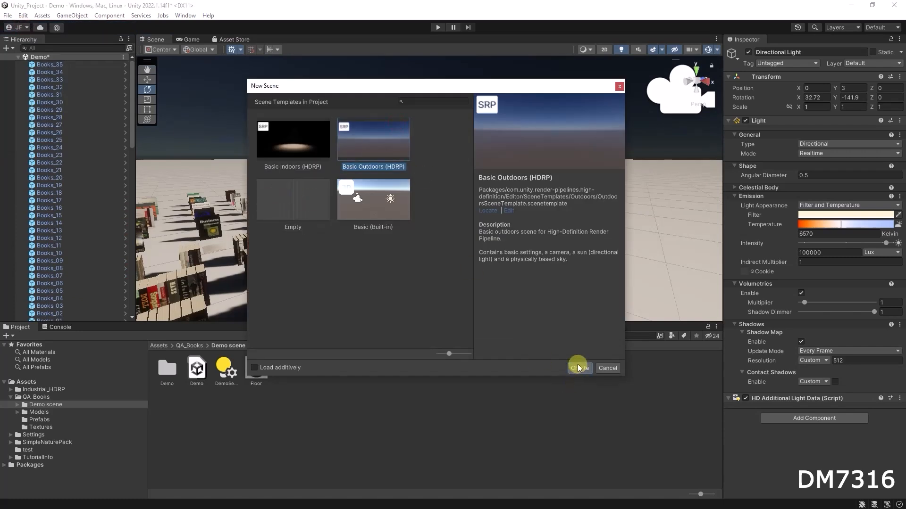
pyautogui.click(578, 367)
pyautogui.click(481, 278)
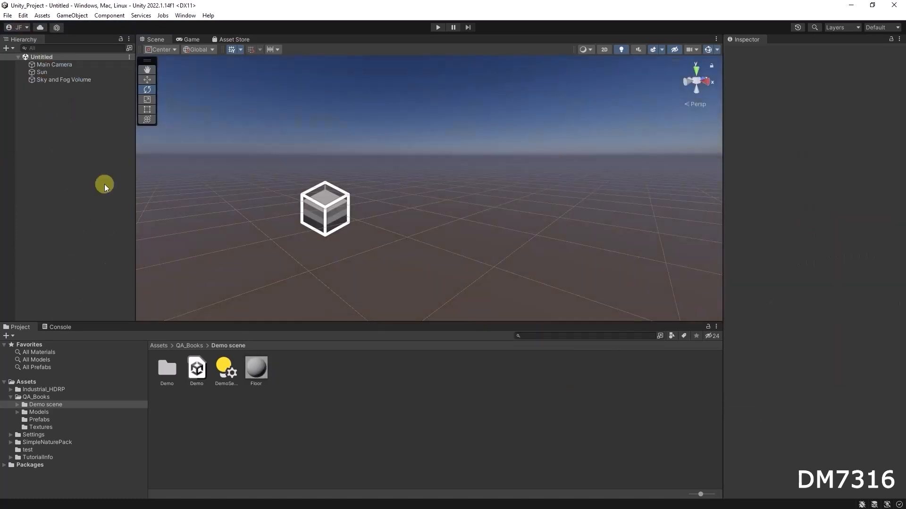
# - Place the Books_27 model from the QA_Books Models folder on the ground of the new scene
pyautogui.click(18, 413)
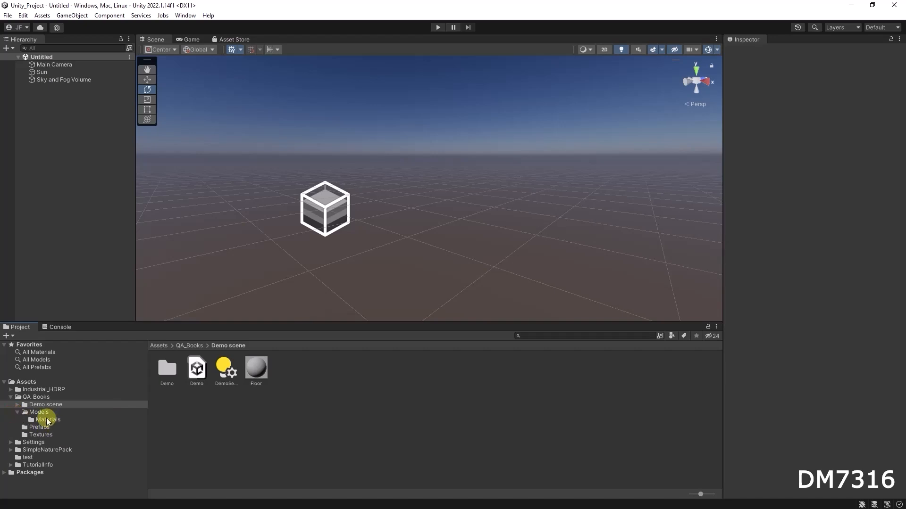
pyautogui.click(41, 412)
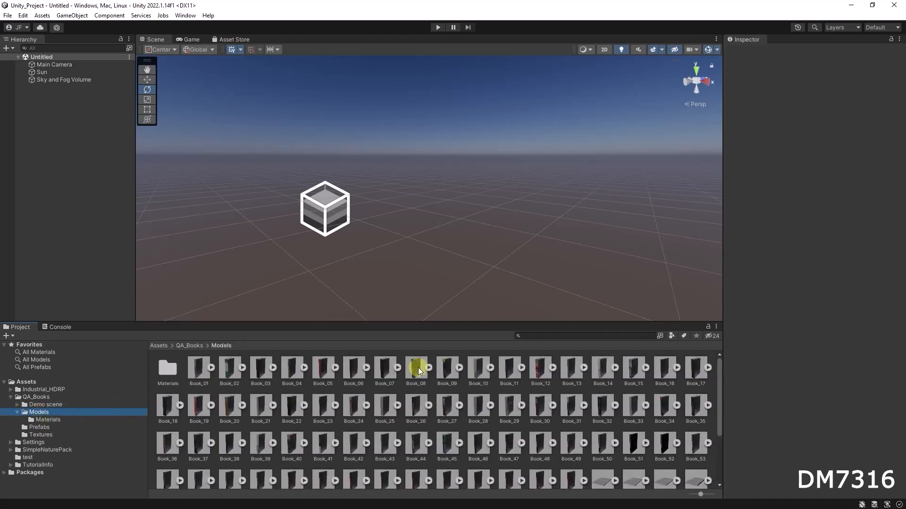
pyautogui.scroll(-3, 443, 413)
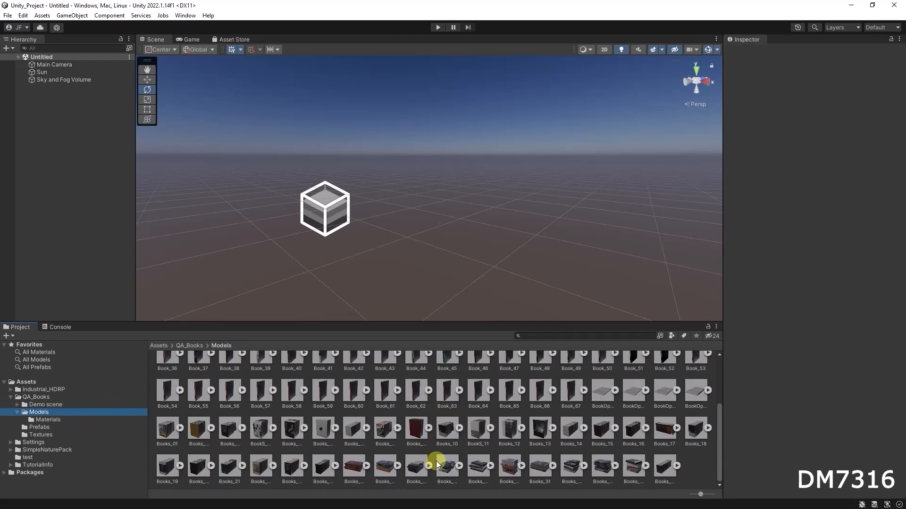
pyautogui.moveTo(414, 465); pyautogui.dragTo(439, 246)
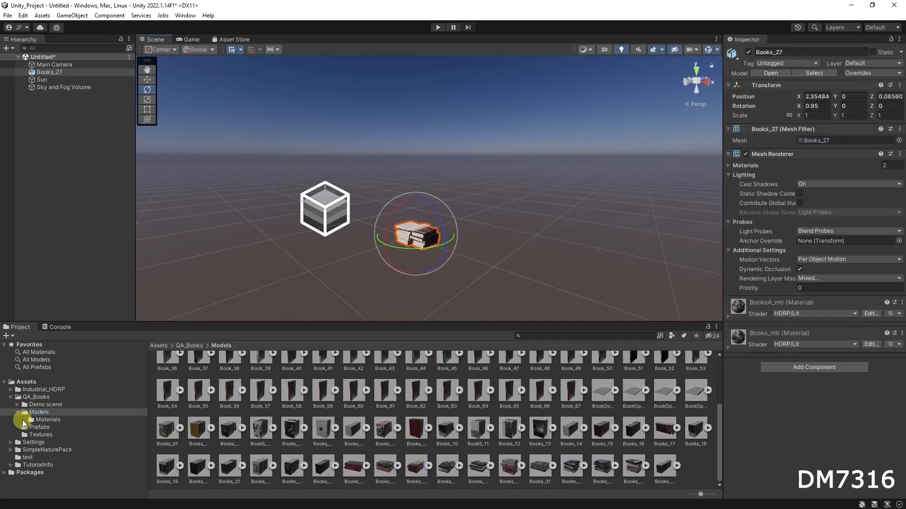
# - Look through the book prefabs in the QA_Books Prefabs folder
pyautogui.click(17, 412)
pyautogui.click(39, 420)
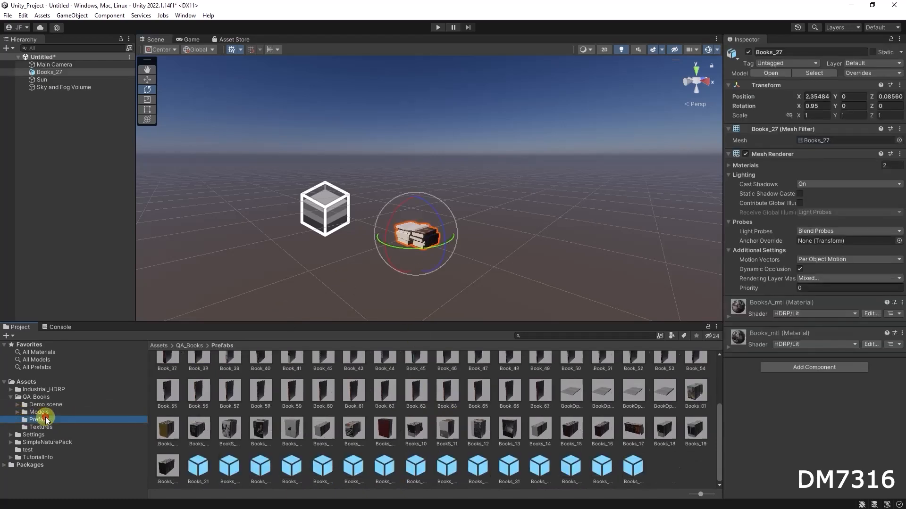
pyautogui.scroll(1, 329, 425)
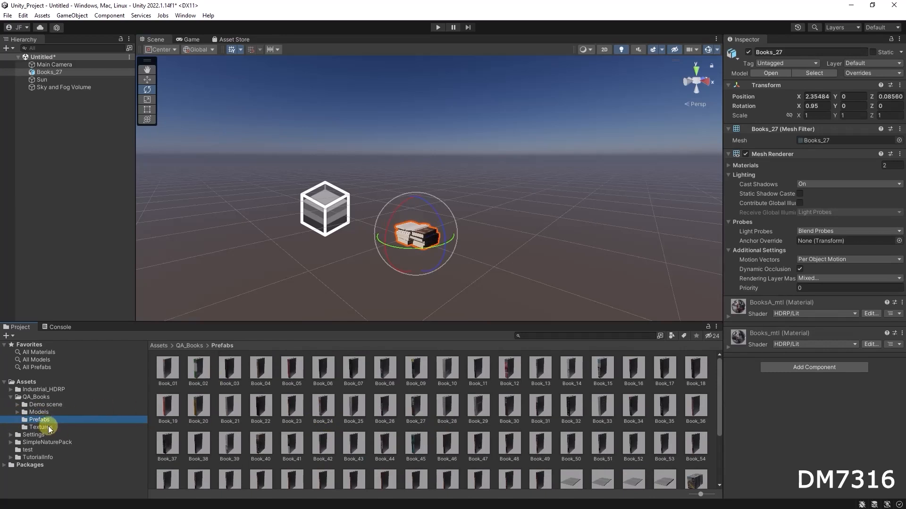
# - View the Books_bc texture from the QA_Books Textures folder in the external image viewer and close the viewer
pyautogui.click(41, 427)
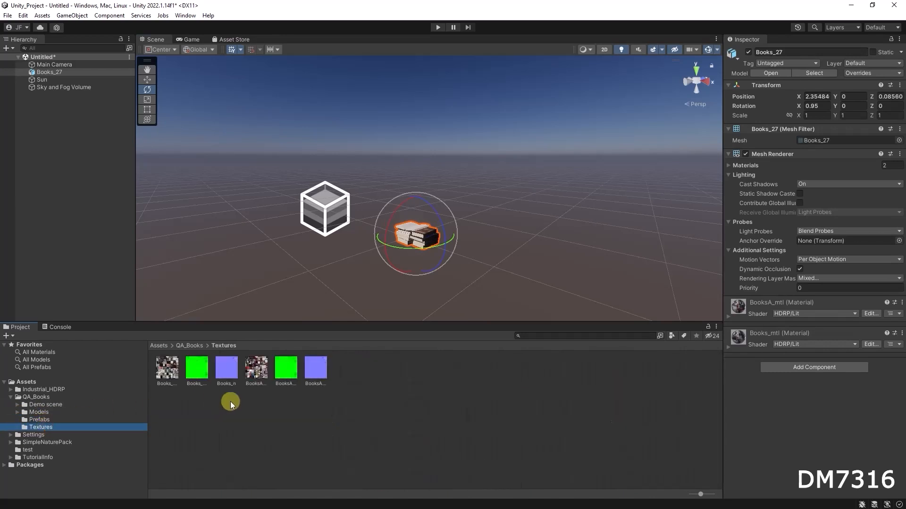
pyautogui.click(168, 367)
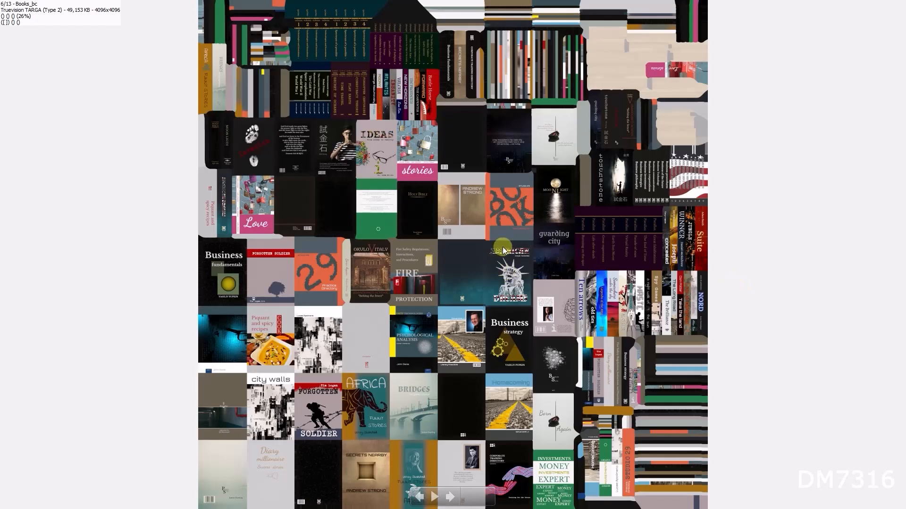
pyautogui.press('Escape')
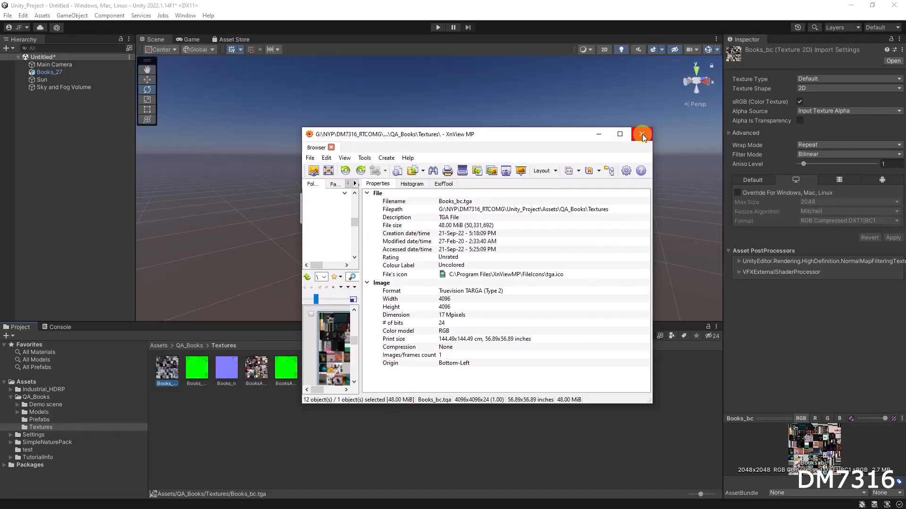
pyautogui.click(641, 134)
# - Collapse the QA_Books folder in the project tree and adjust the height of the Project area
pyautogui.moveTo(297, 322); pyautogui.dragTo(300, 367)
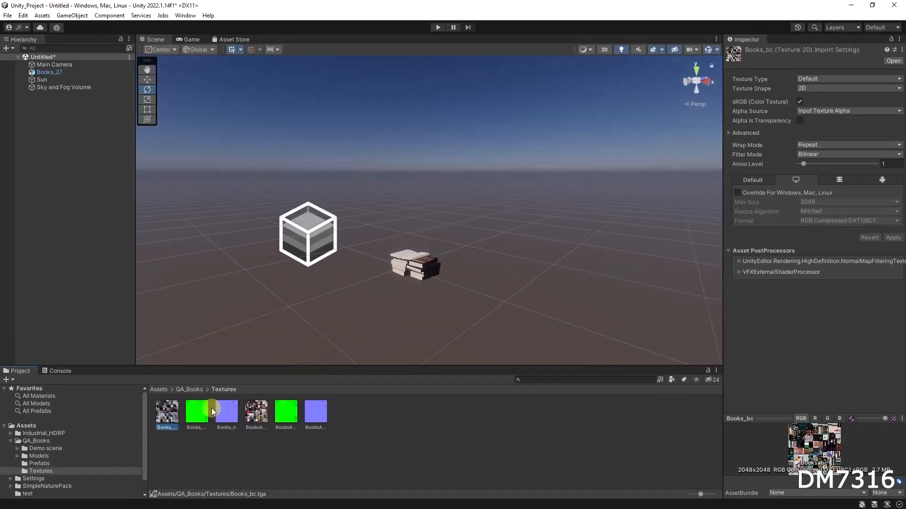
pyautogui.click(12, 441)
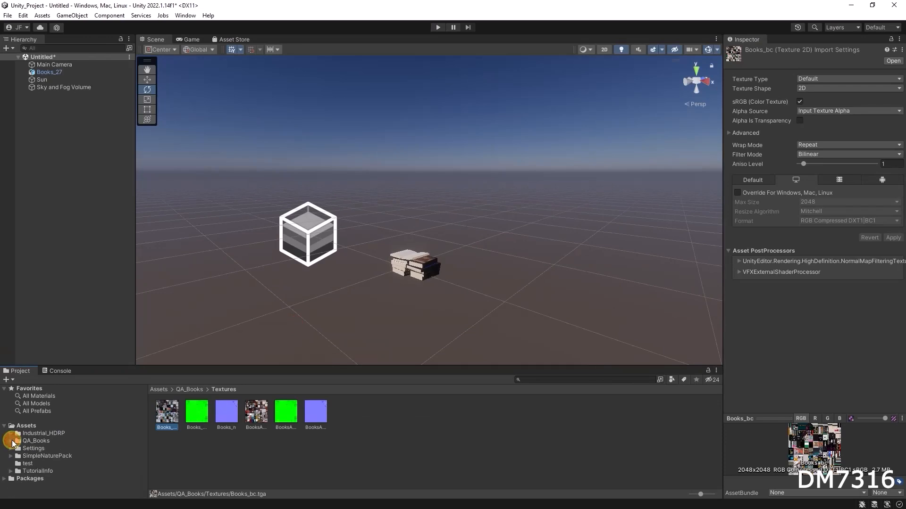
pyautogui.moveTo(171, 366); pyautogui.dragTo(178, 330)
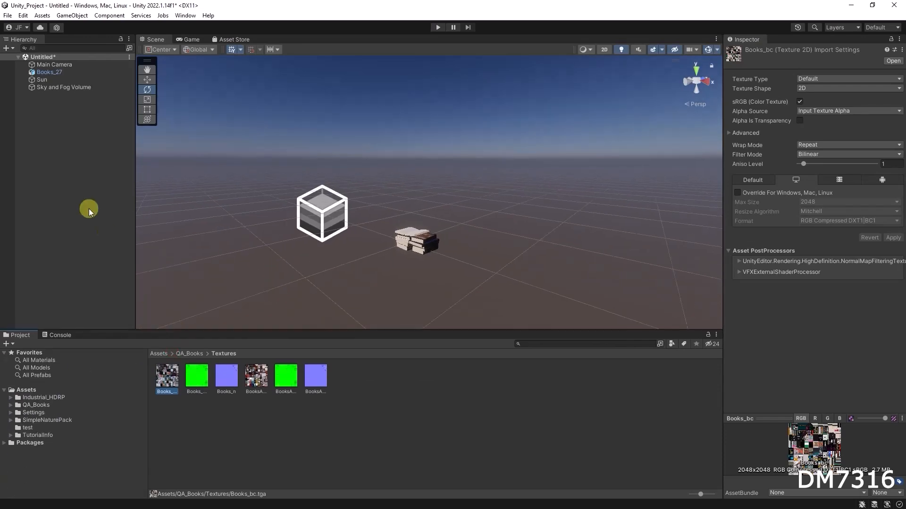
# - Inspect the Books_27 stack in the scene up close from several angles
pyautogui.keyDown('alt'); pyautogui.moveTo(430, 248); pyautogui.dragTo(294, 245); pyautogui.keyUp('alt')
pyautogui.keyDown('alt'); pyautogui.moveTo(303, 244); pyautogui.dragTo(646, 232, button='right'); pyautogui.keyUp('alt')
pyautogui.keyDown('alt'); pyautogui.moveTo(455, 251); pyautogui.dragTo(692, 198); pyautogui.keyUp('alt')
pyautogui.moveTo(516, 298); pyautogui.dragTo(519, 269, button='middle')
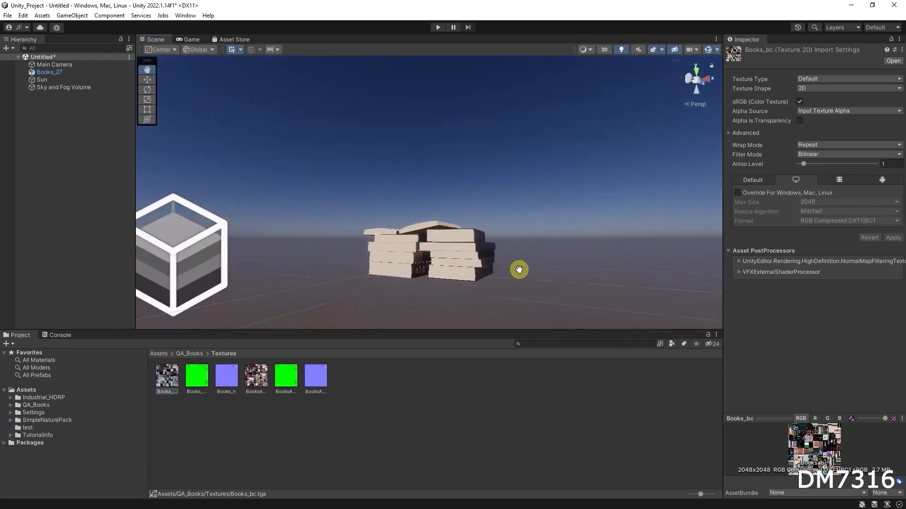
pyautogui.keyDown('alt'); pyautogui.moveTo(519, 269); pyautogui.dragTo(331, 186); pyautogui.keyUp('alt')
pyautogui.click(7, 16)
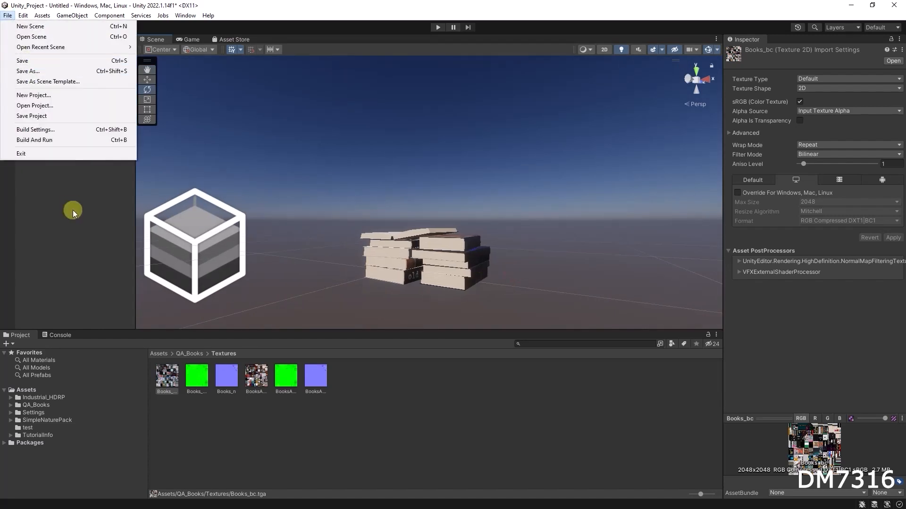
pyautogui.click(72, 227)
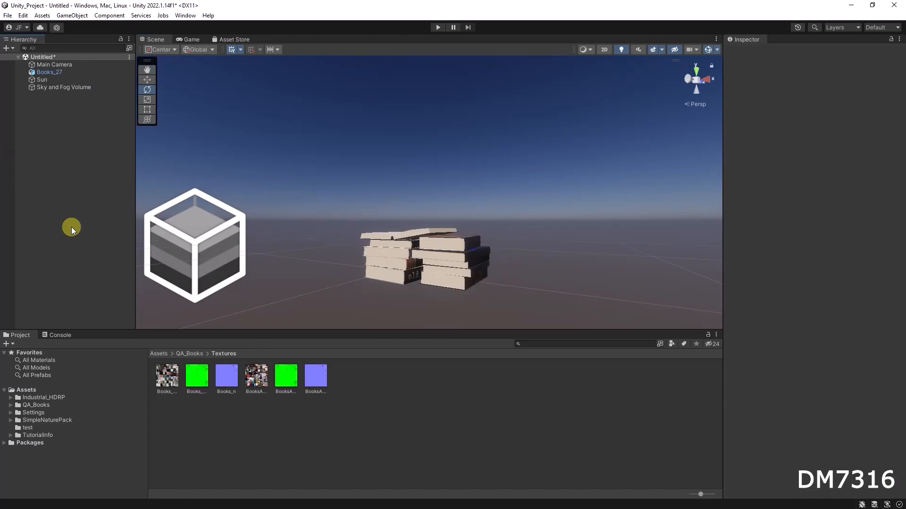